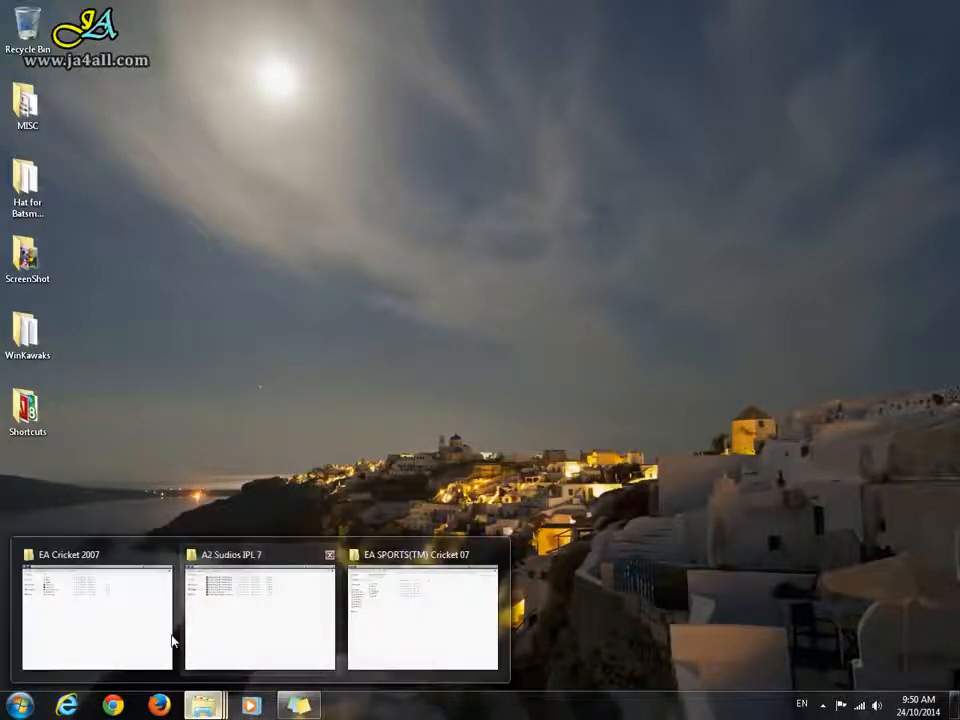
Step: Bring up the EA Cricket 2007 game folder window from the taskbar
click(171, 630)
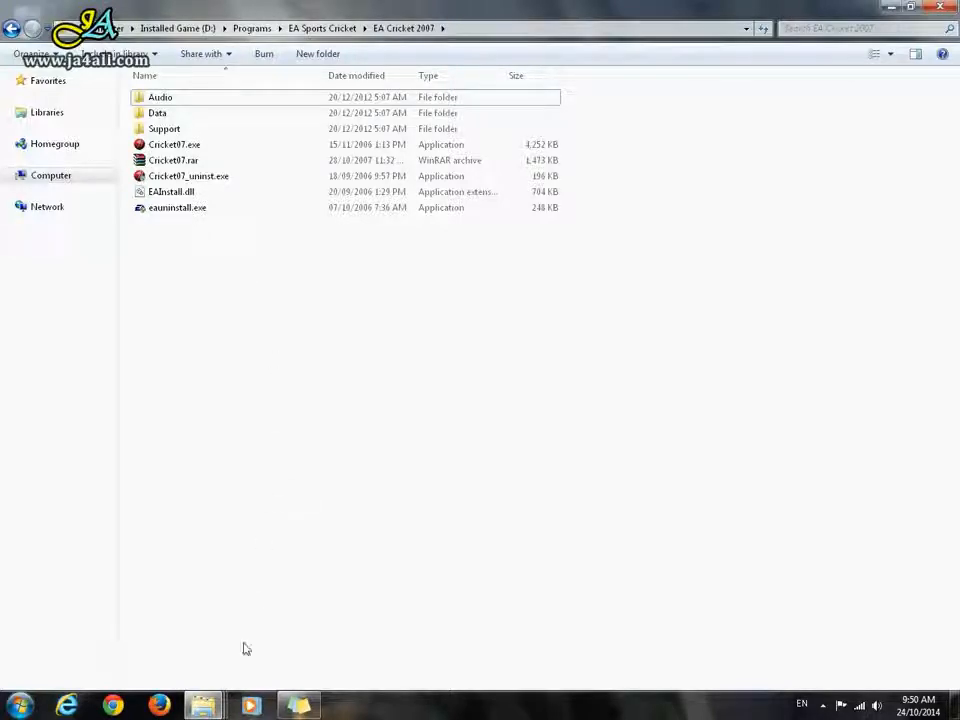
Step: Extract part01.rar in place in the A2 Sudios IPL 7 folder via Extract Here
click(203, 705)
click(272, 628)
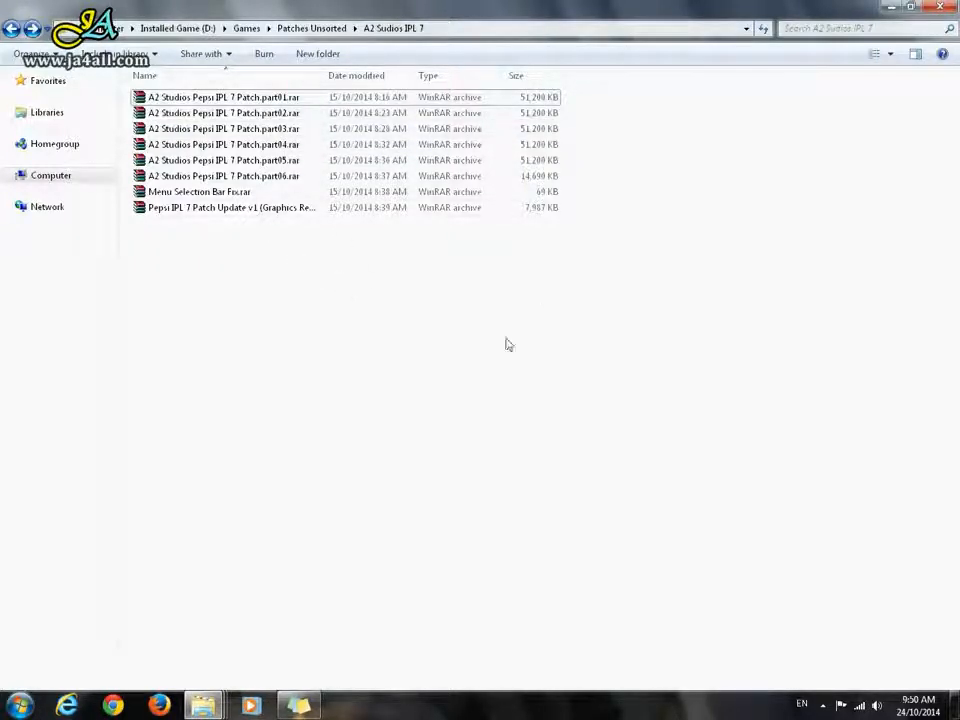
click(224, 97)
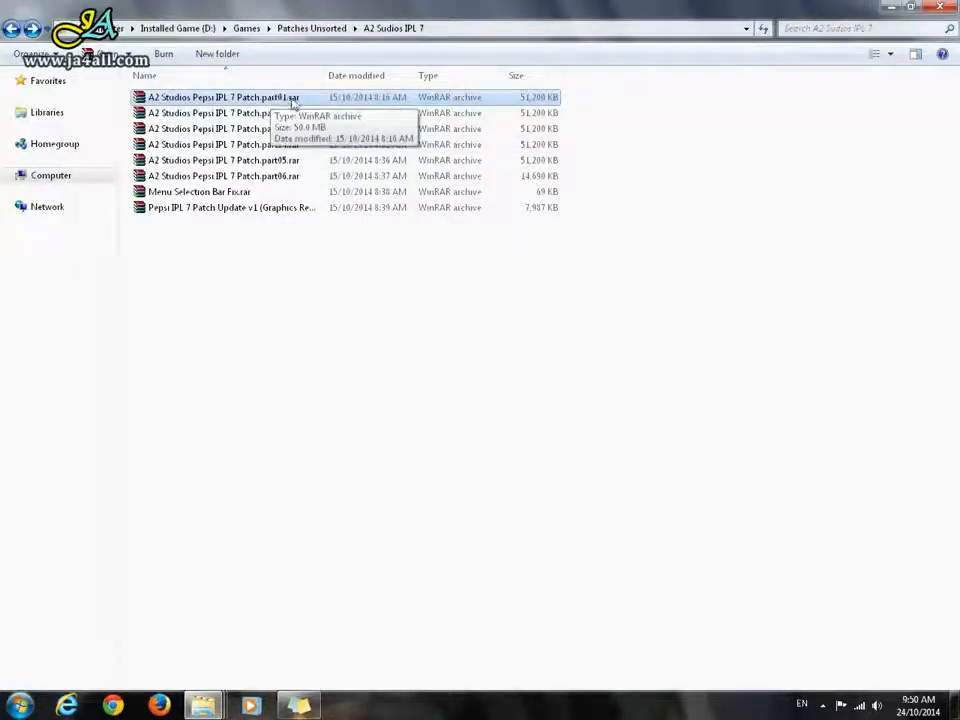
right_click(306, 100)
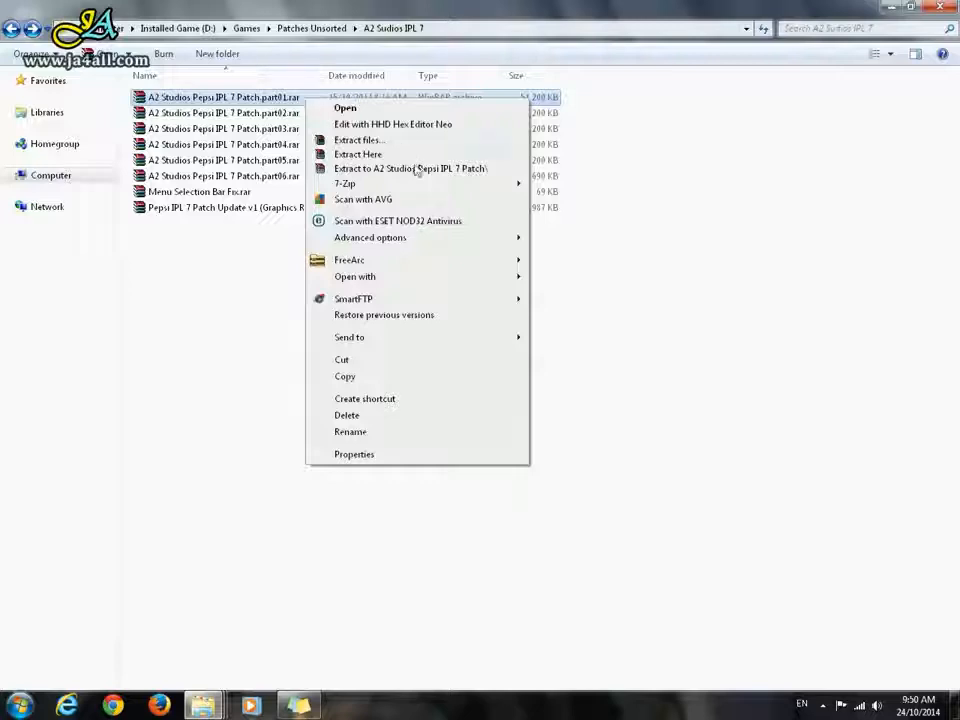
click(358, 155)
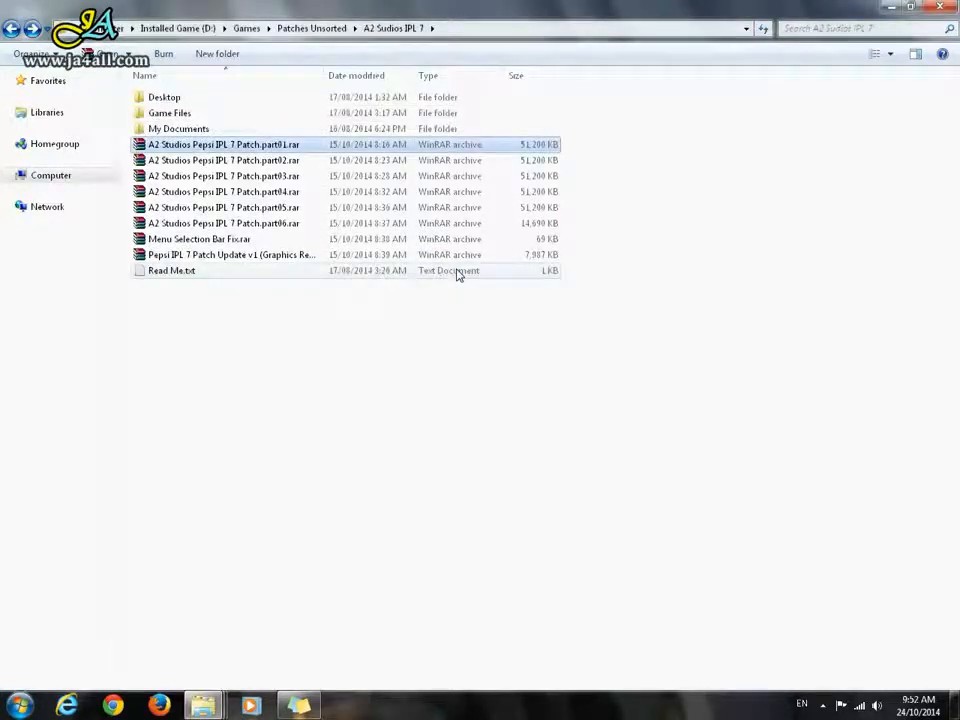
Step: Cut every file inside the extracted Game Files folder for moving
click(350, 410)
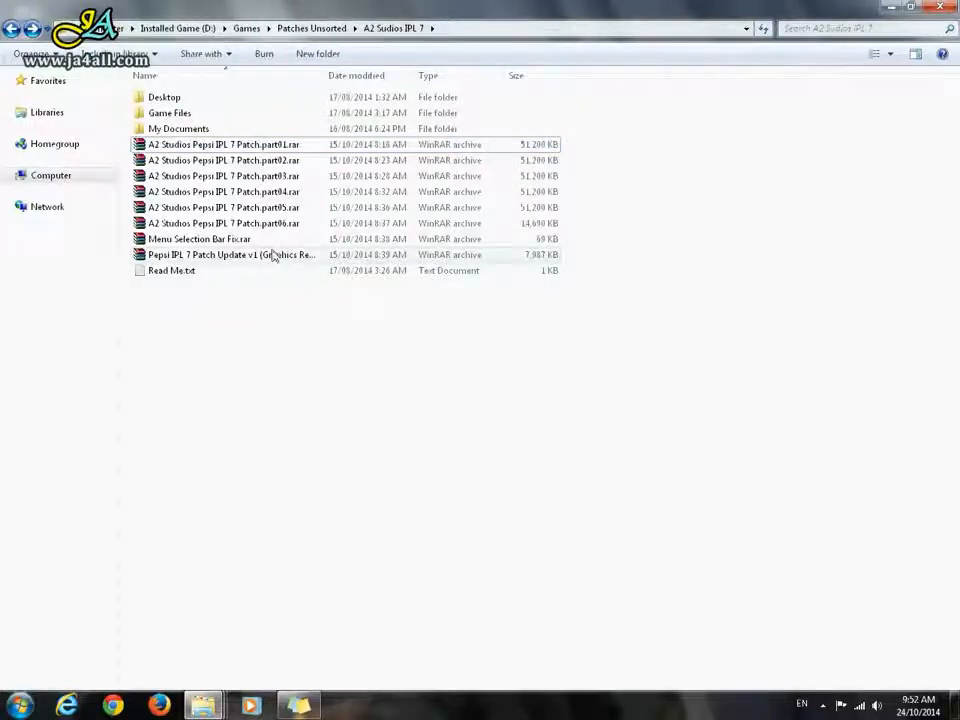
double_click(170, 113)
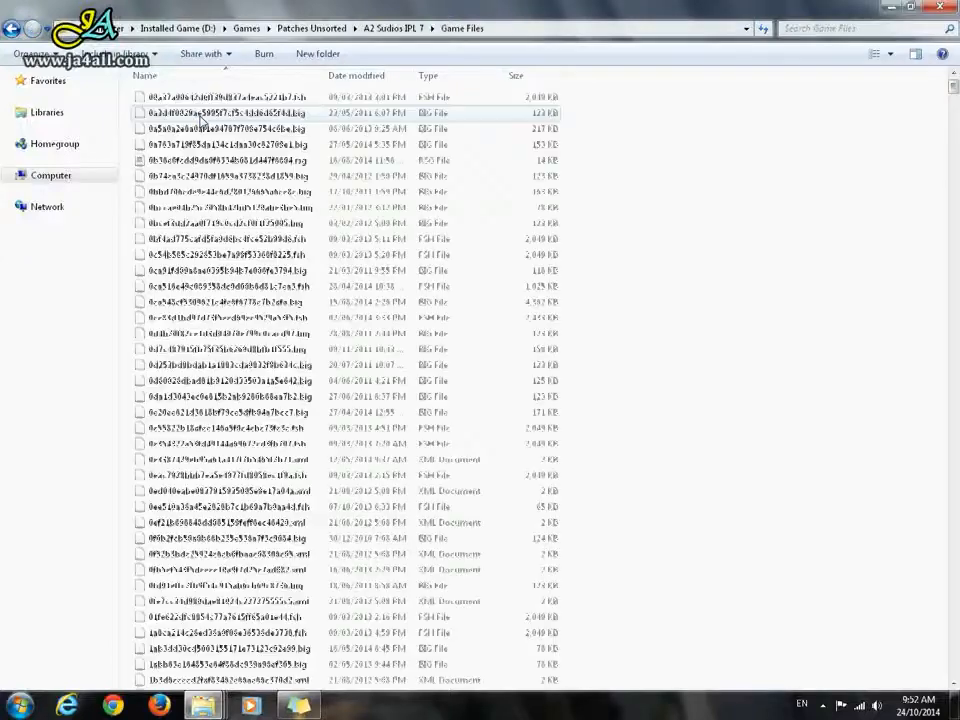
key(ctrl+a)
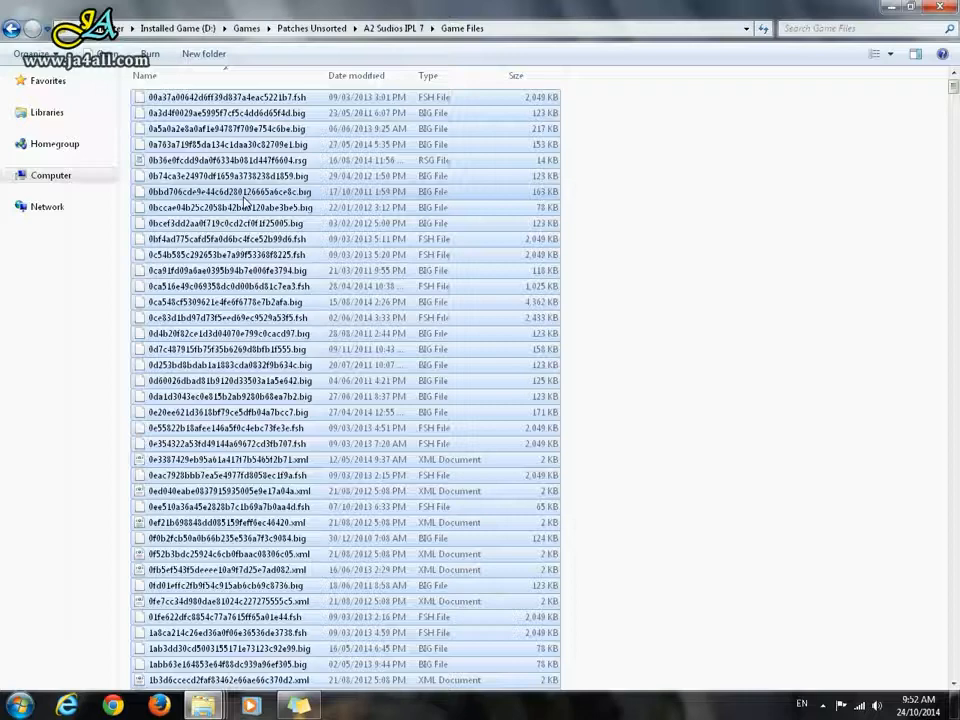
right_click(247, 203)
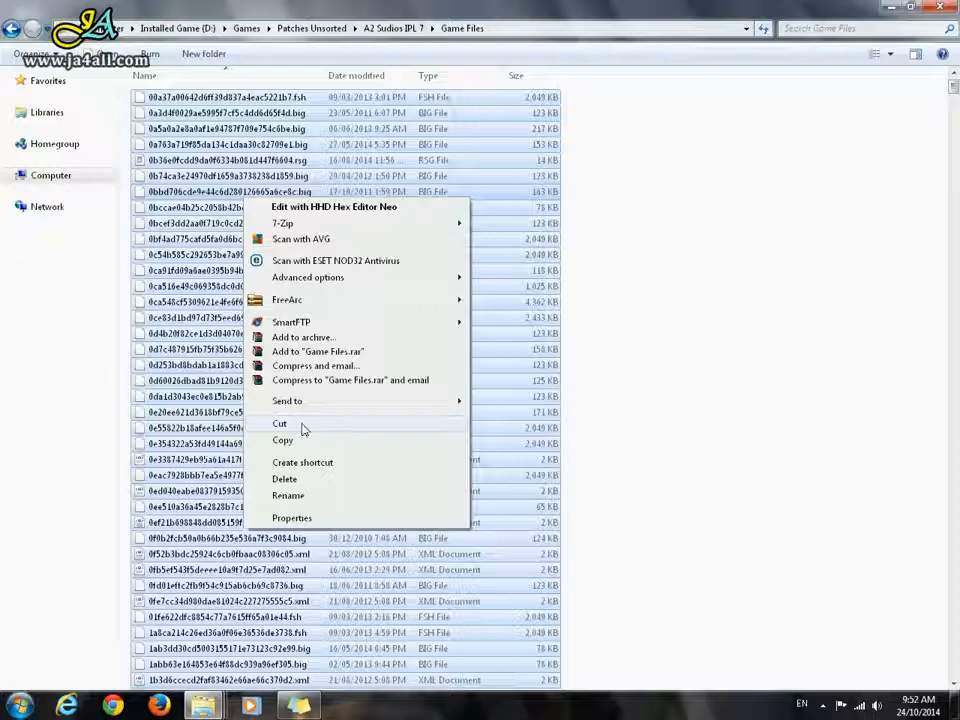
click(304, 428)
mouse_move(203, 706)
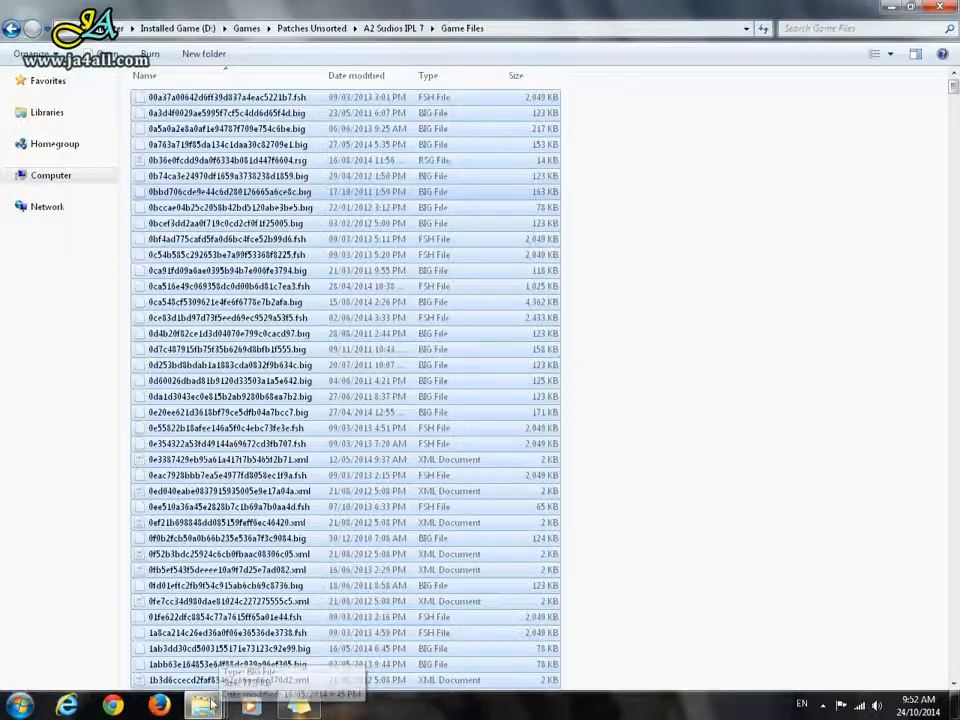
Step: Paste the 1,433 cut Game Files items into the EA Cricket 2007 install folder
click(110, 625)
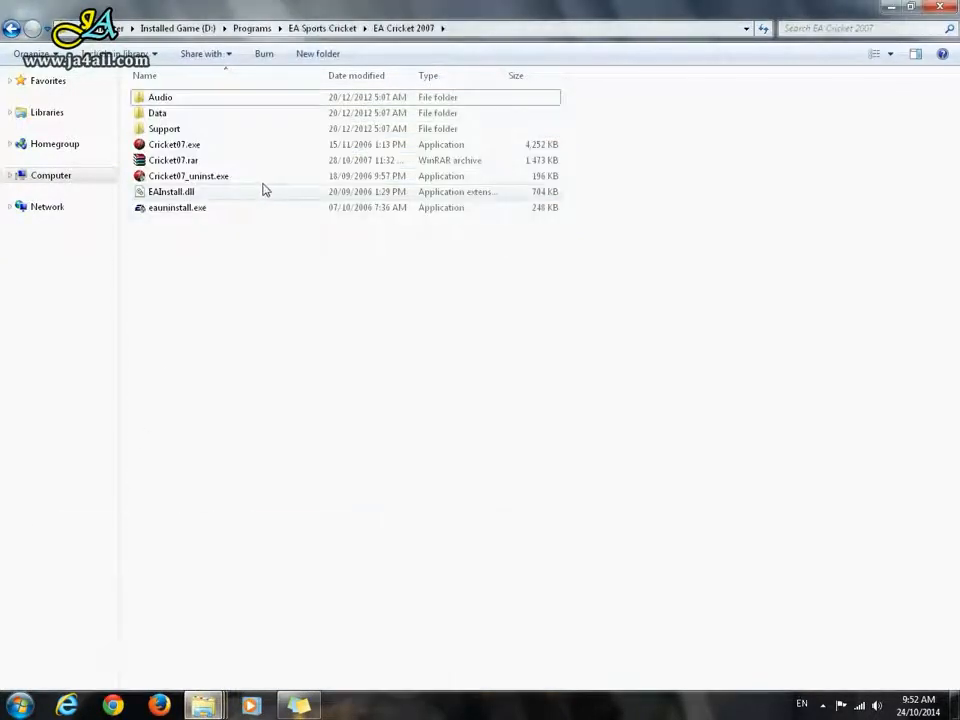
right_click(546, 338)
click(622, 441)
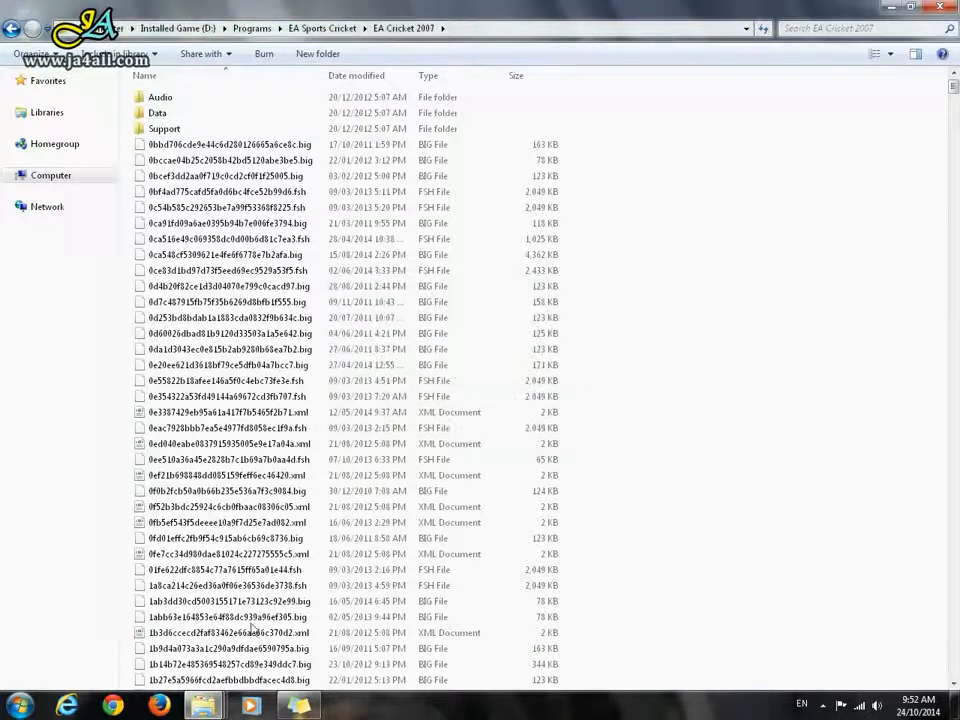
click(252, 632)
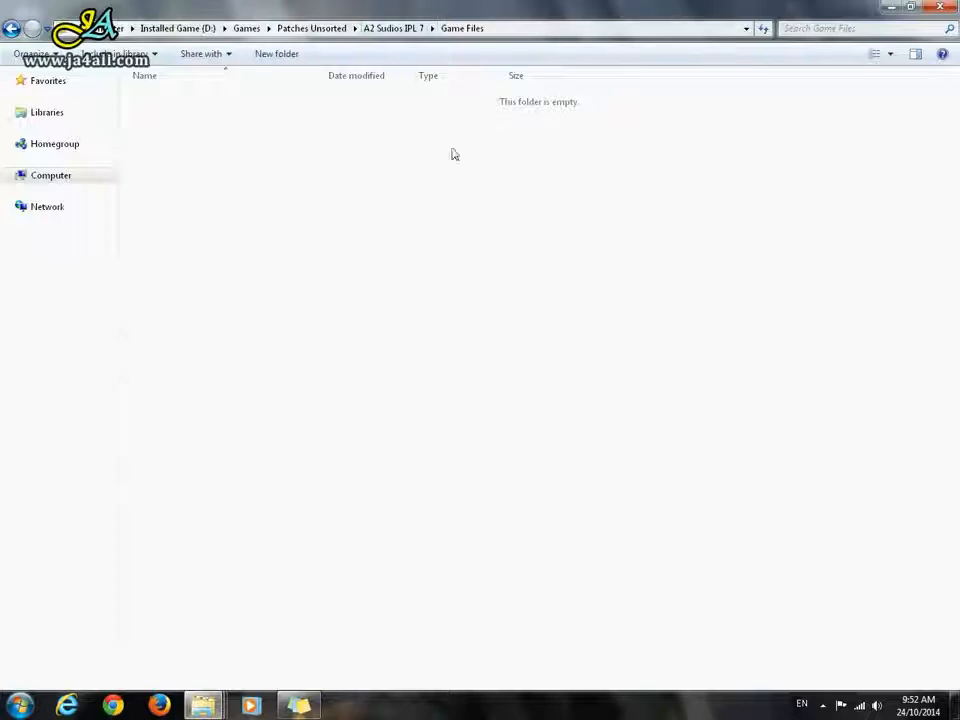
Step: Copy the IPL7.ros folder from the extracted My Documents > EA SPORTS(TM) Cricket 07
click(395, 28)
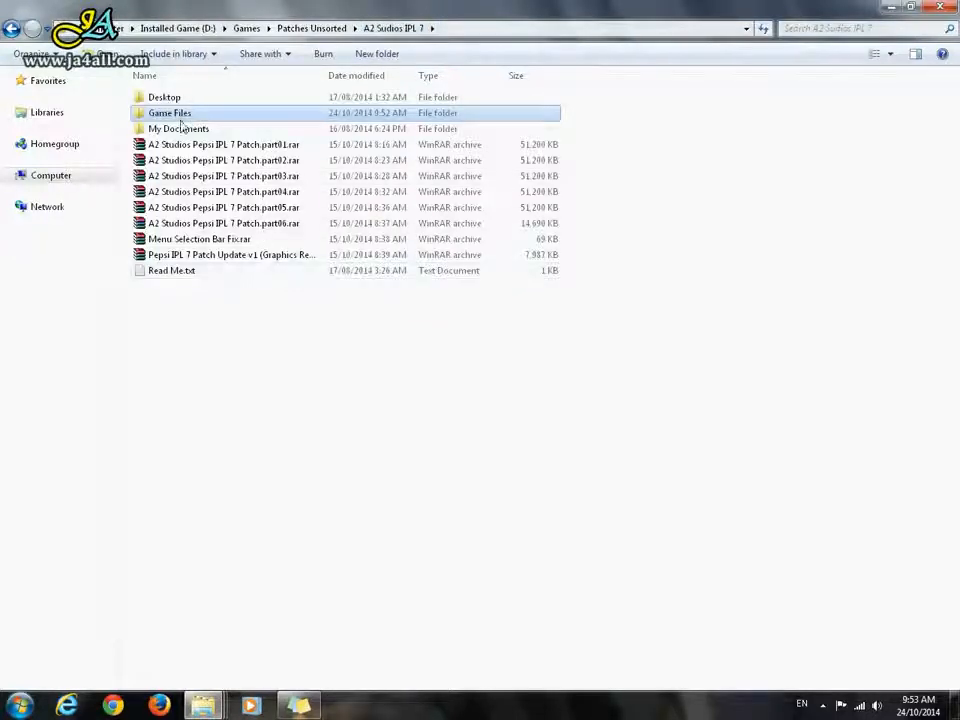
double_click(178, 128)
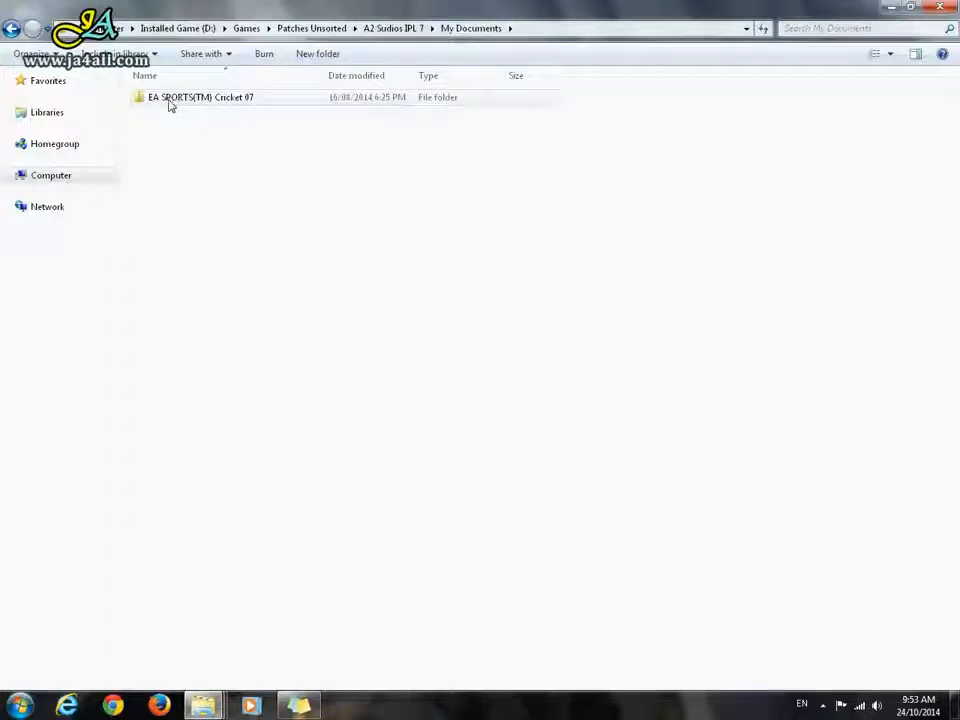
double_click(181, 101)
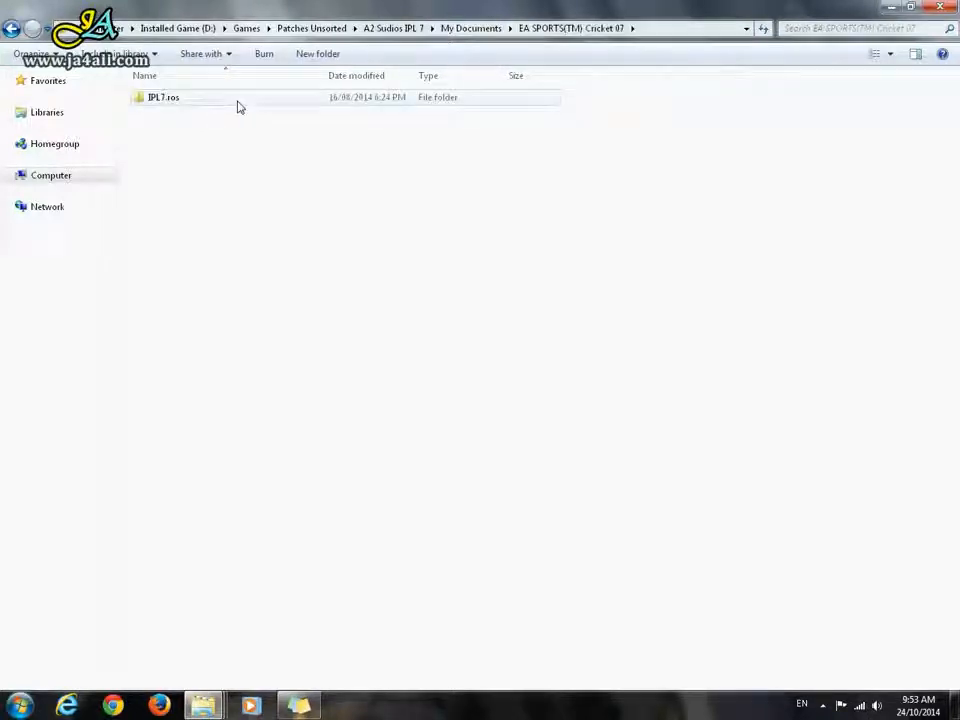
right_click(178, 100)
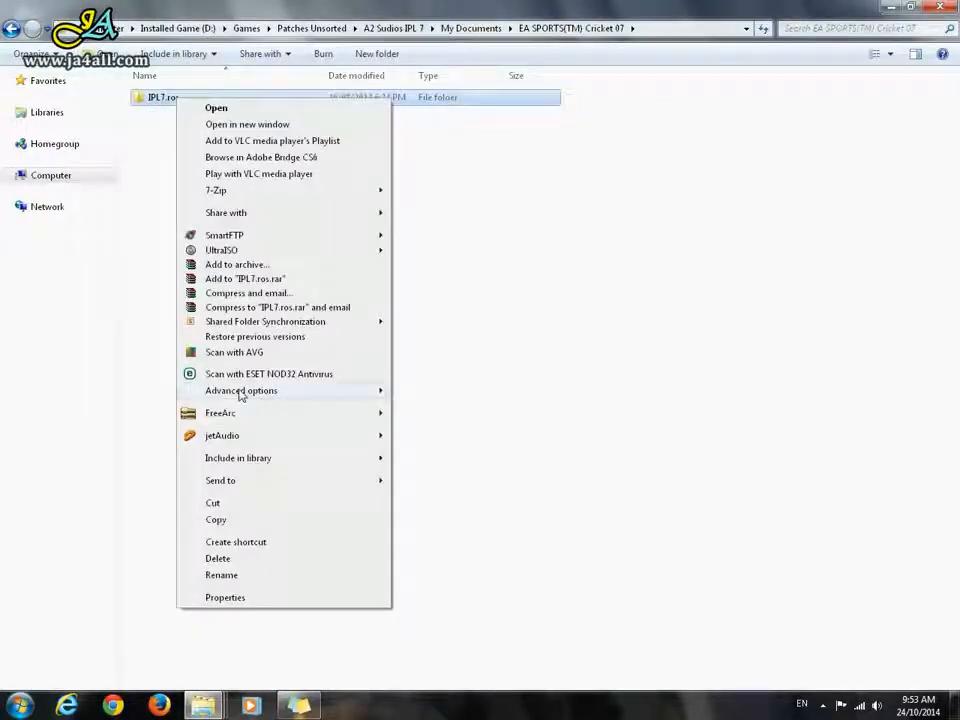
click(255, 512)
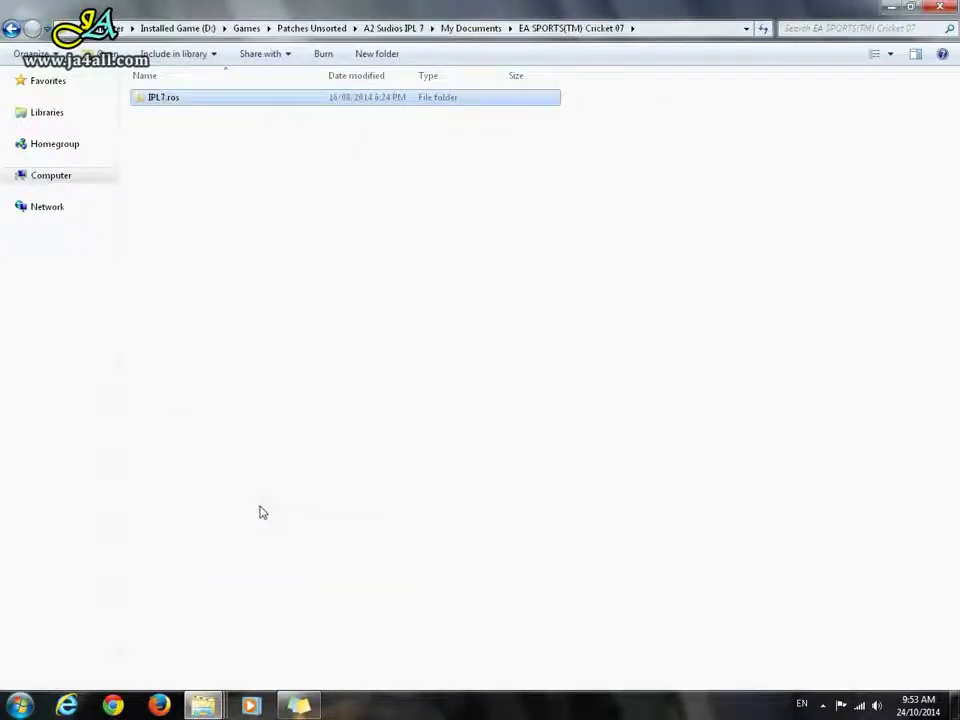
Step: Bring up the game's Documents library EA SPORTS(TM) Cricket 07 folder window
click(203, 705)
click(414, 584)
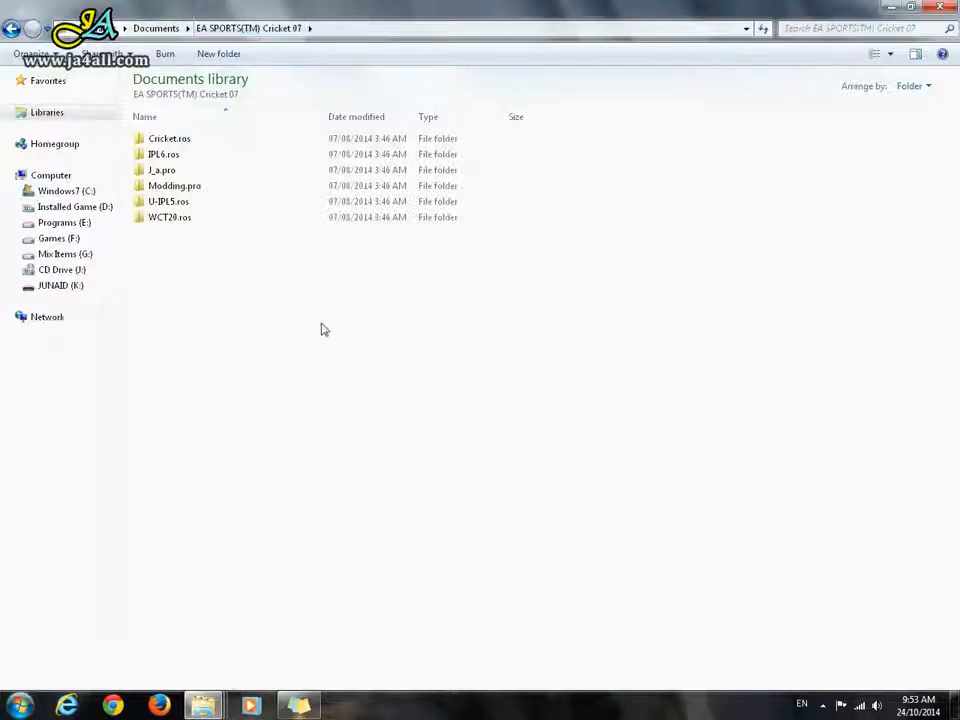
Step: Paste IPL7.ros into the Documents EA SPORTS(TM) Cricket 07 folder and return to extracted My Documents
right_click(216, 246)
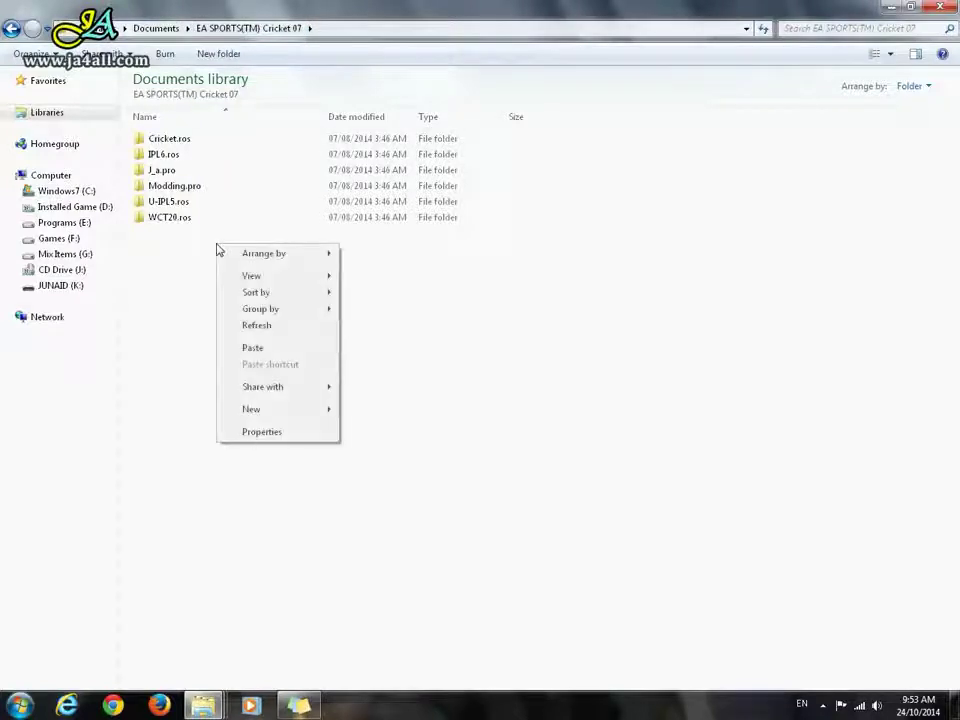
click(255, 345)
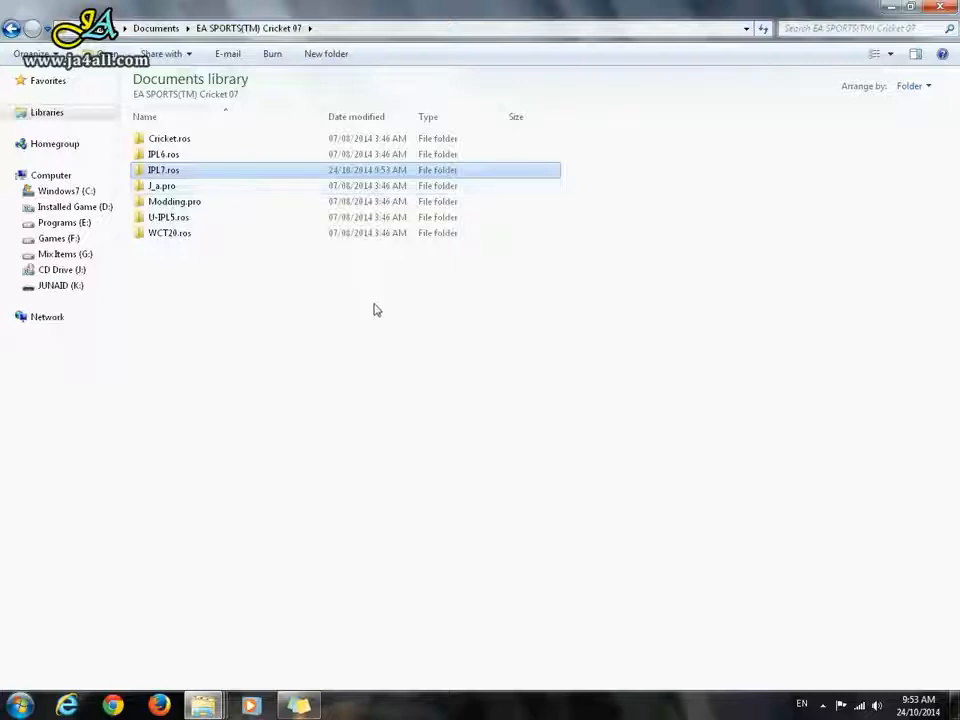
click(203, 705)
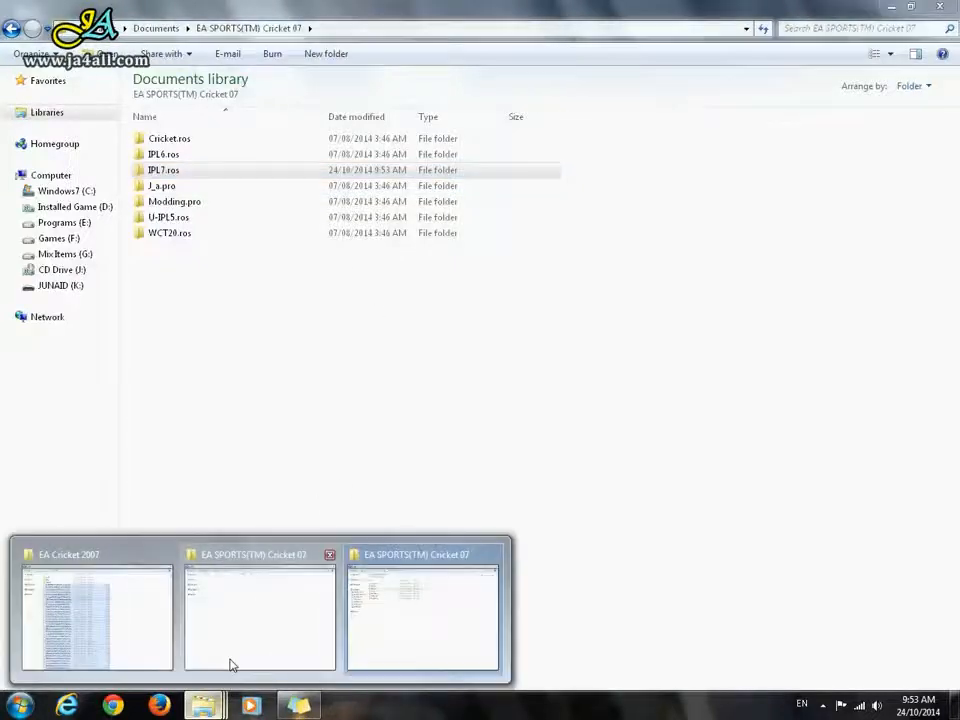
click(229, 640)
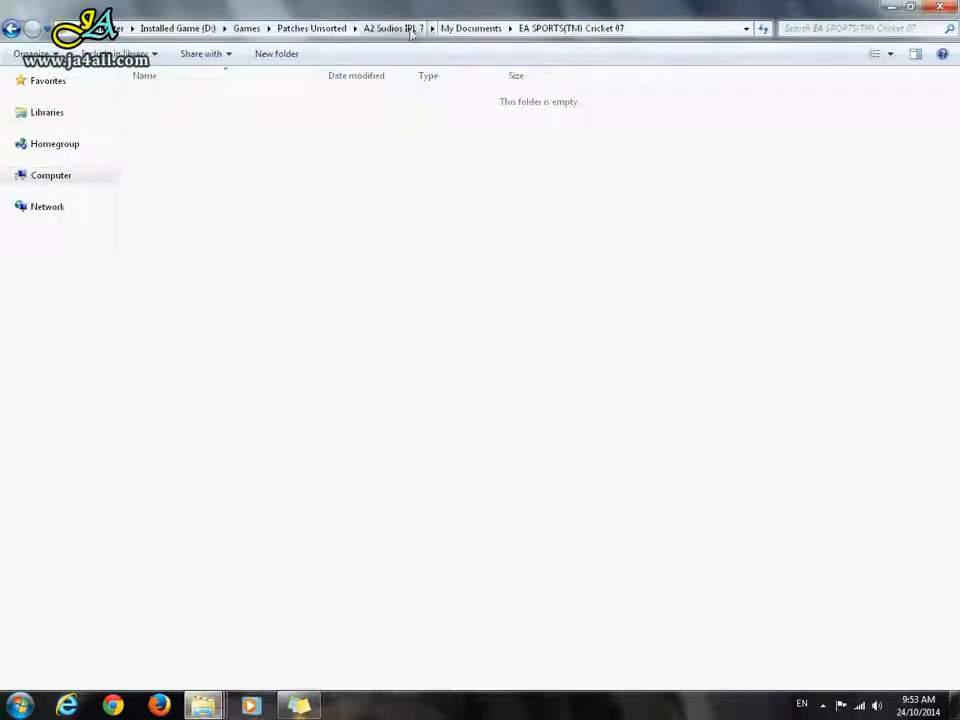
click(471, 28)
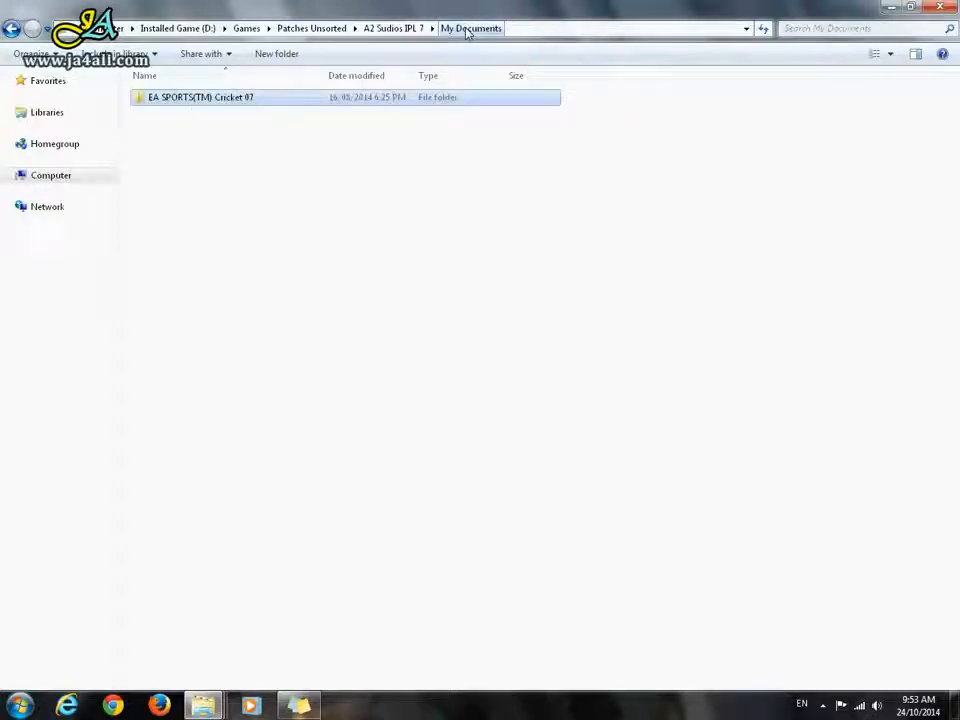
Step: Cut Cricket07.exe from the patch's extracted Desktop folder
click(392, 28)
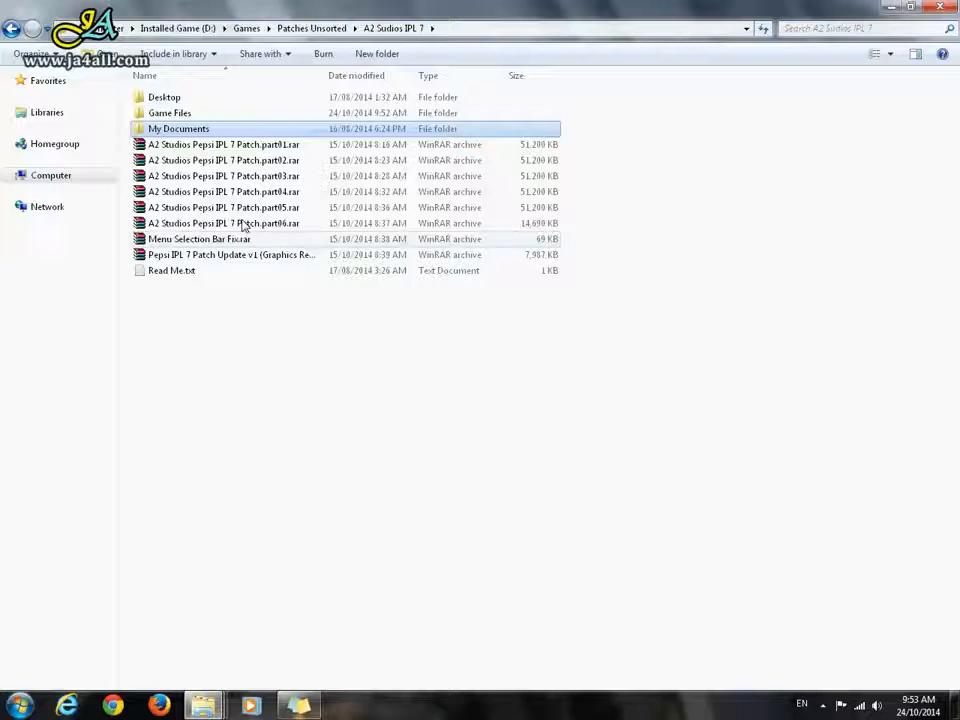
click(184, 98)
double_click(184, 98)
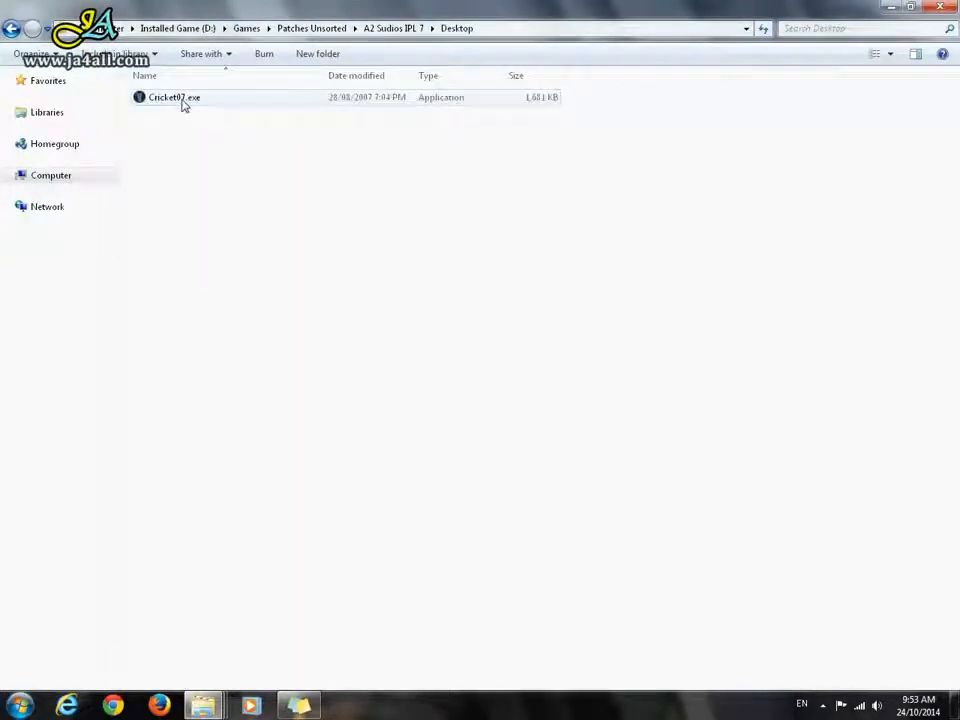
click(170, 98)
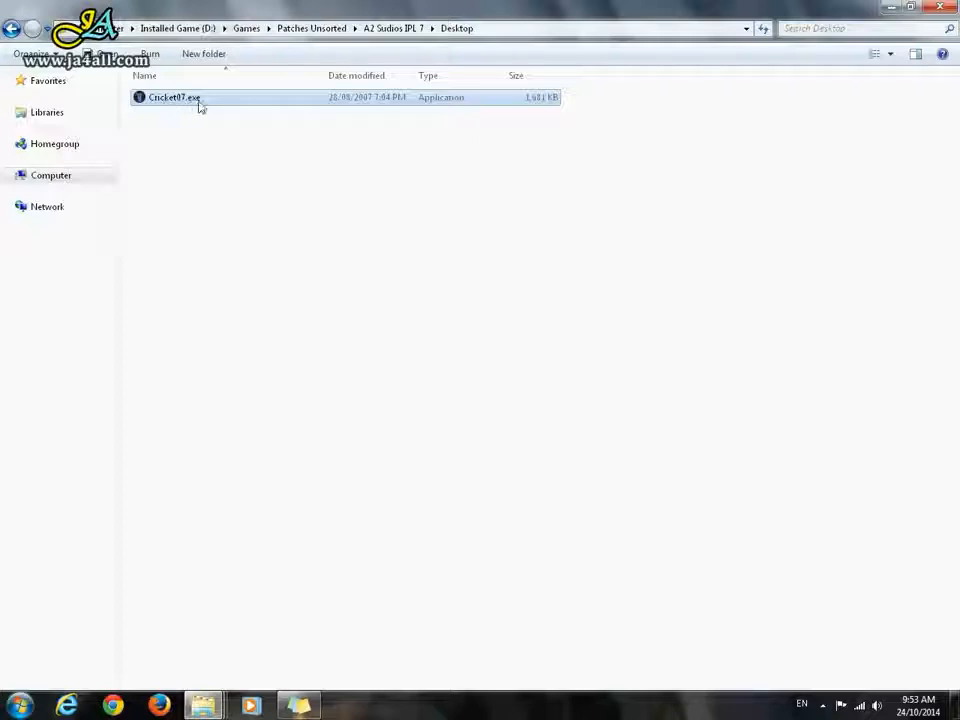
right_click(201, 104)
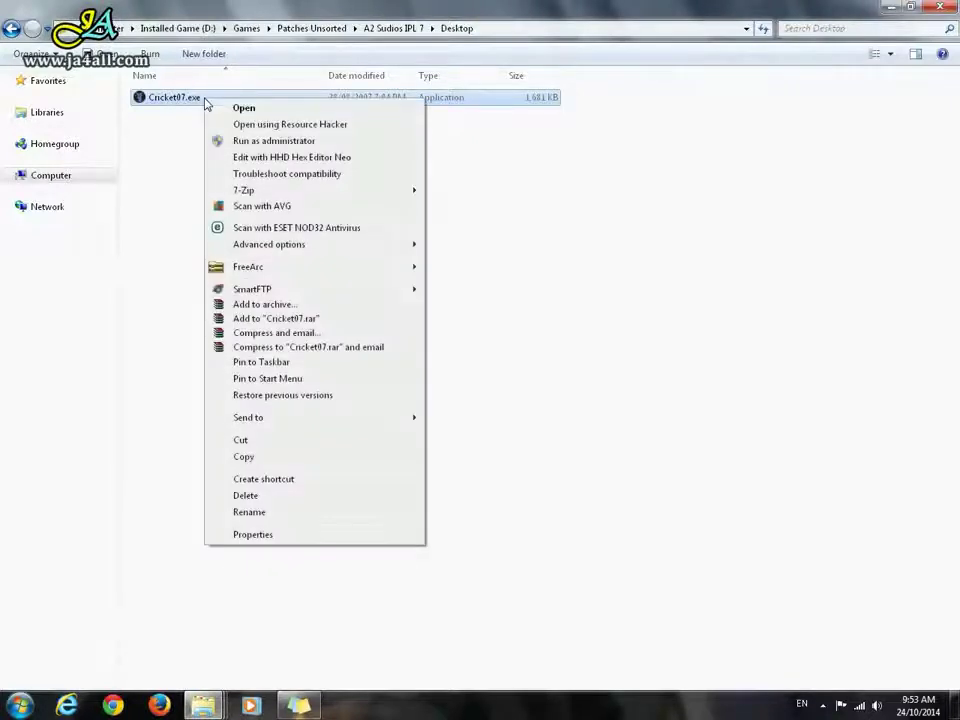
click(287, 440)
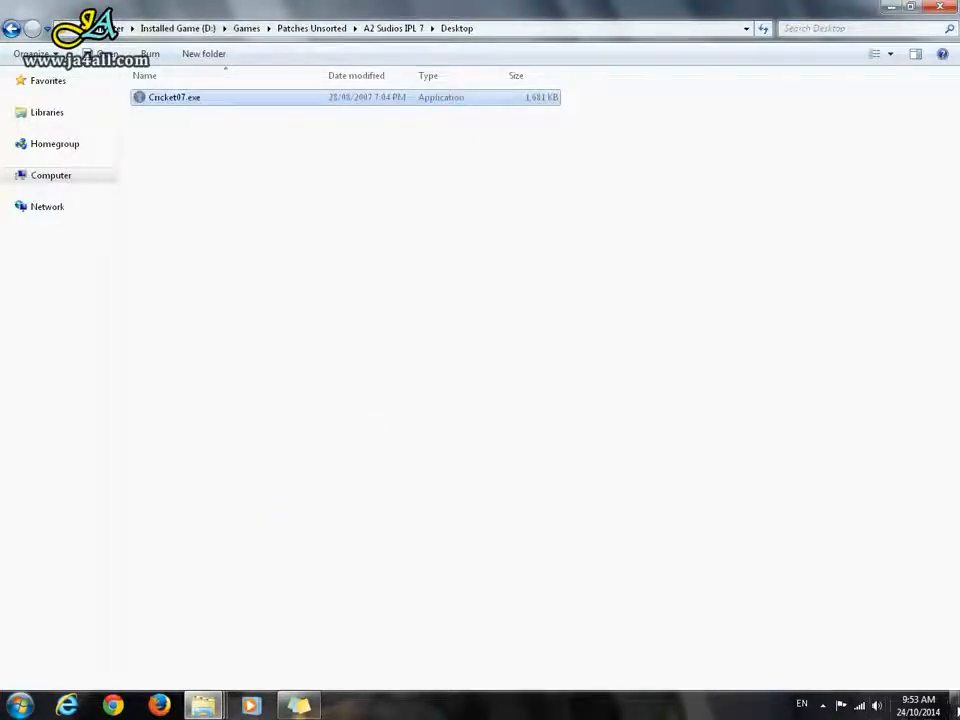
Step: Paste Cricket07.exe onto the Windows desktop
key(super+d)
right_click(214, 335)
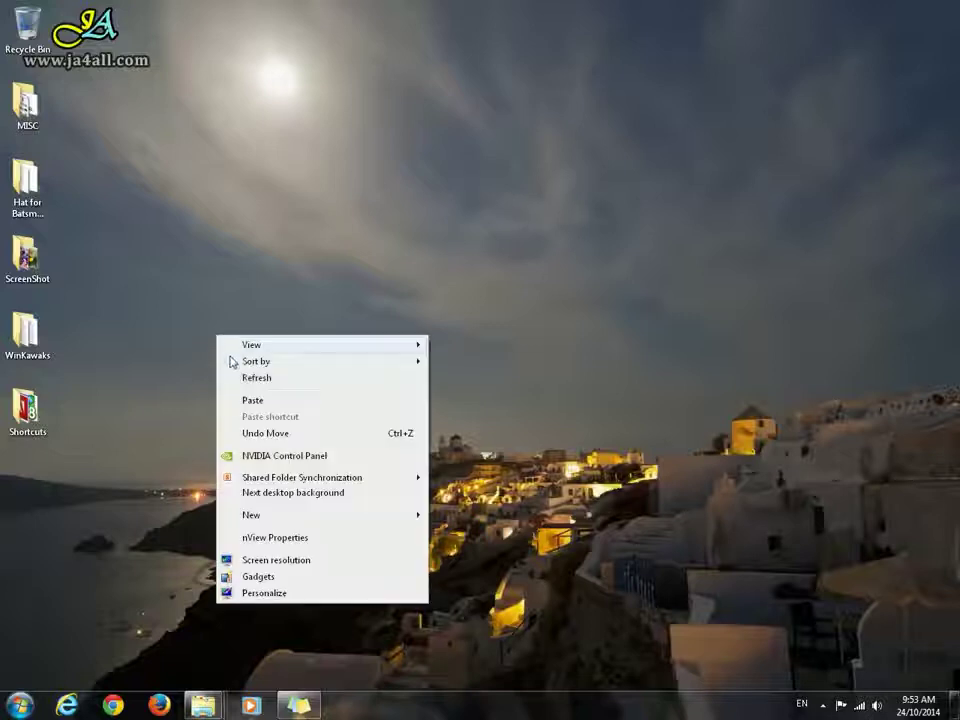
click(278, 404)
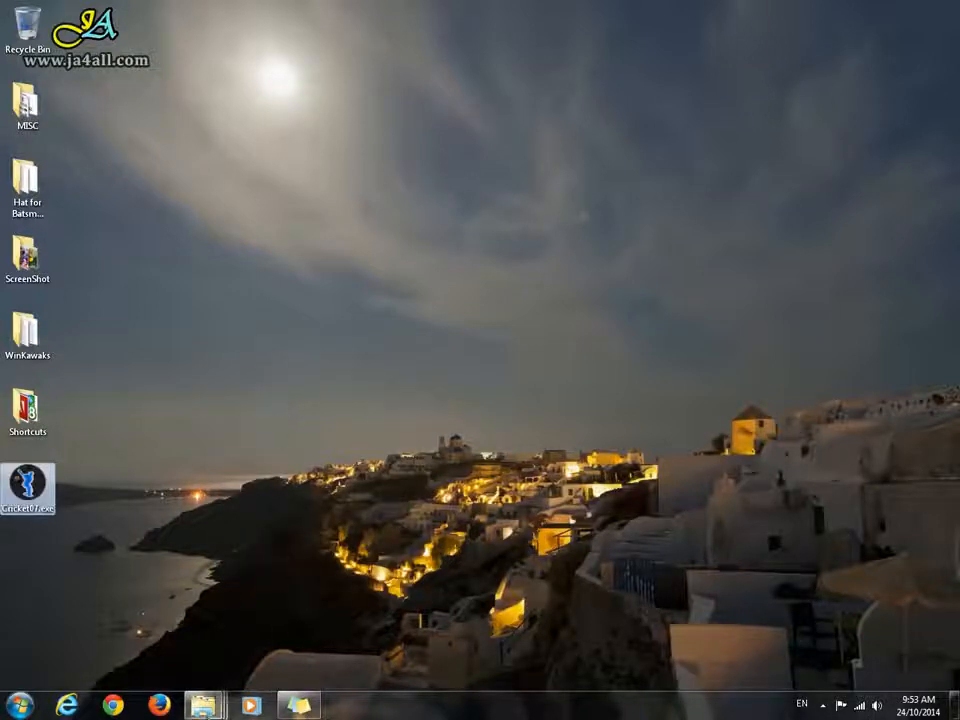
Step: Open Pepsi IPL 7 Patch Update v1 (Graphics Reduce).rar from the IPL 7 patch folder in WinRAR
mouse_move(203, 705)
click(259, 617)
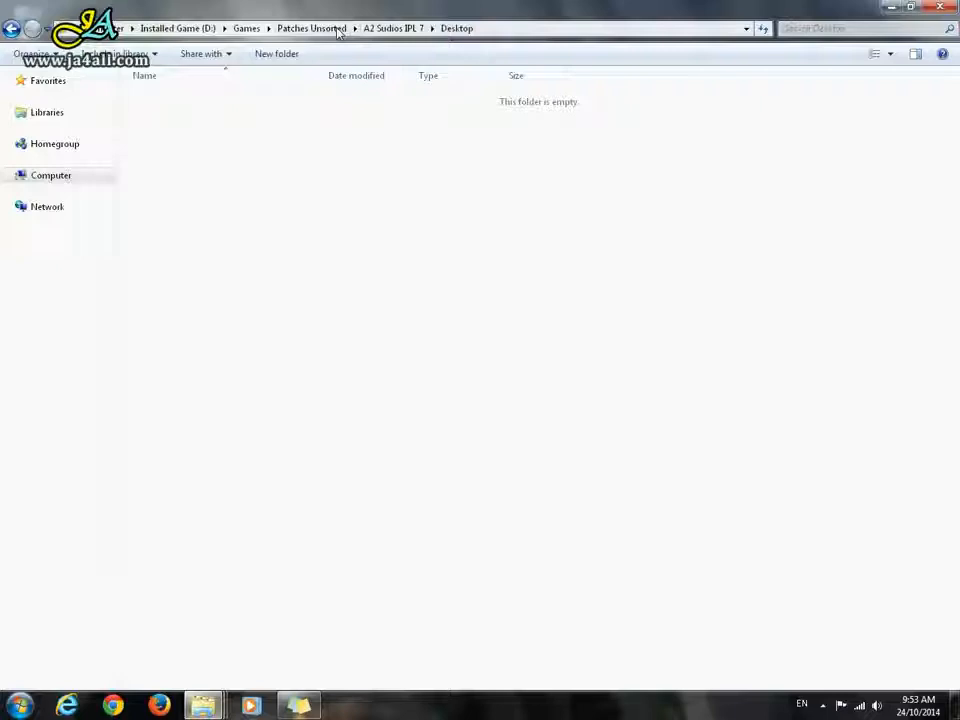
click(392, 28)
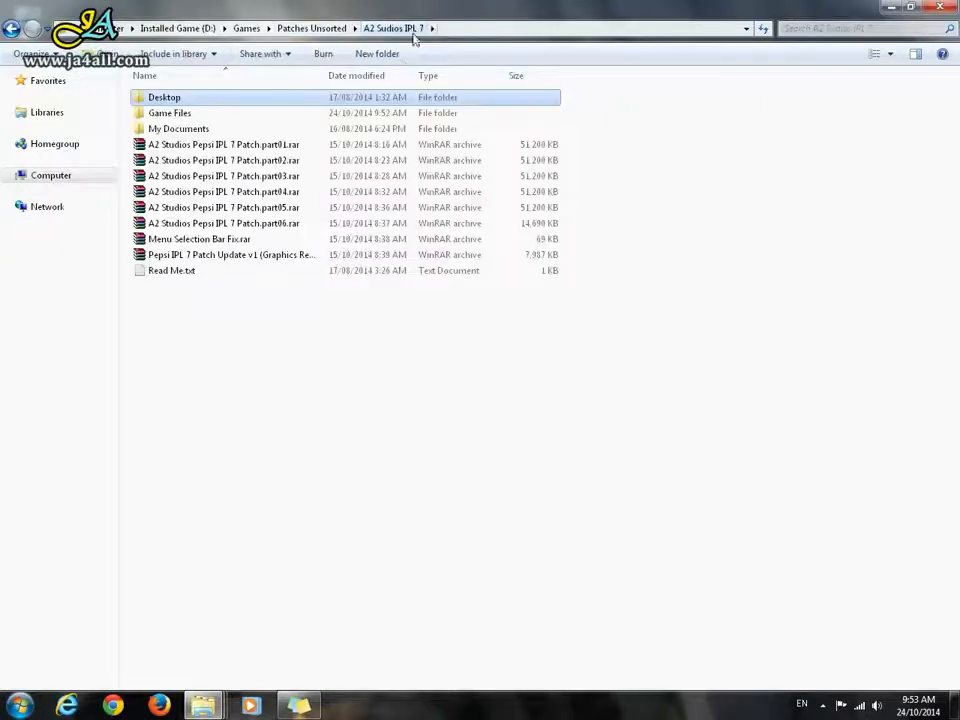
click(364, 370)
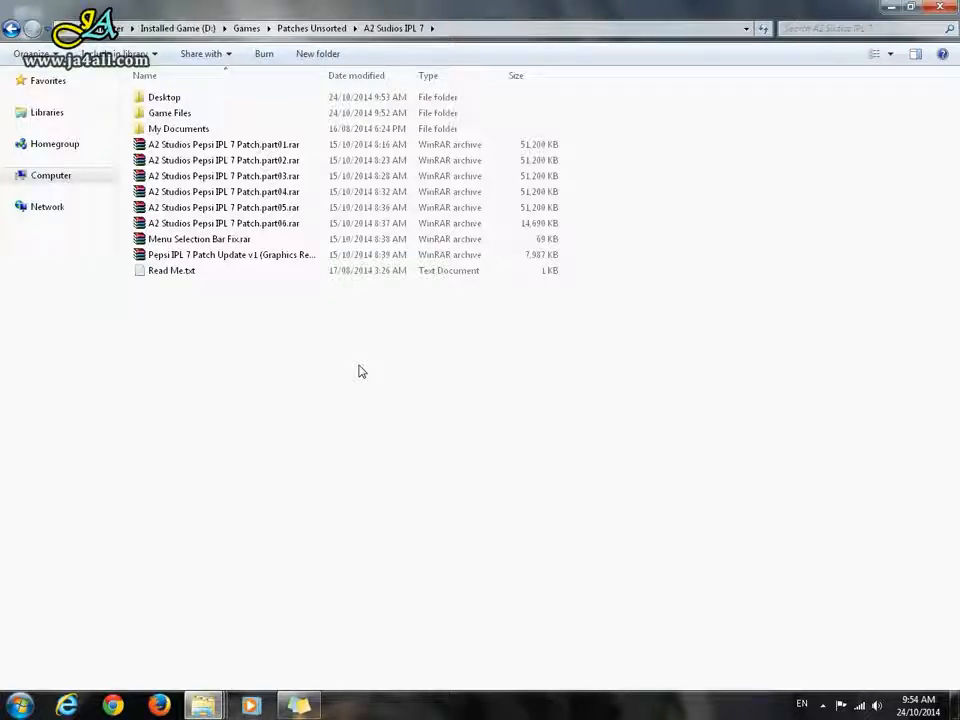
click(220, 255)
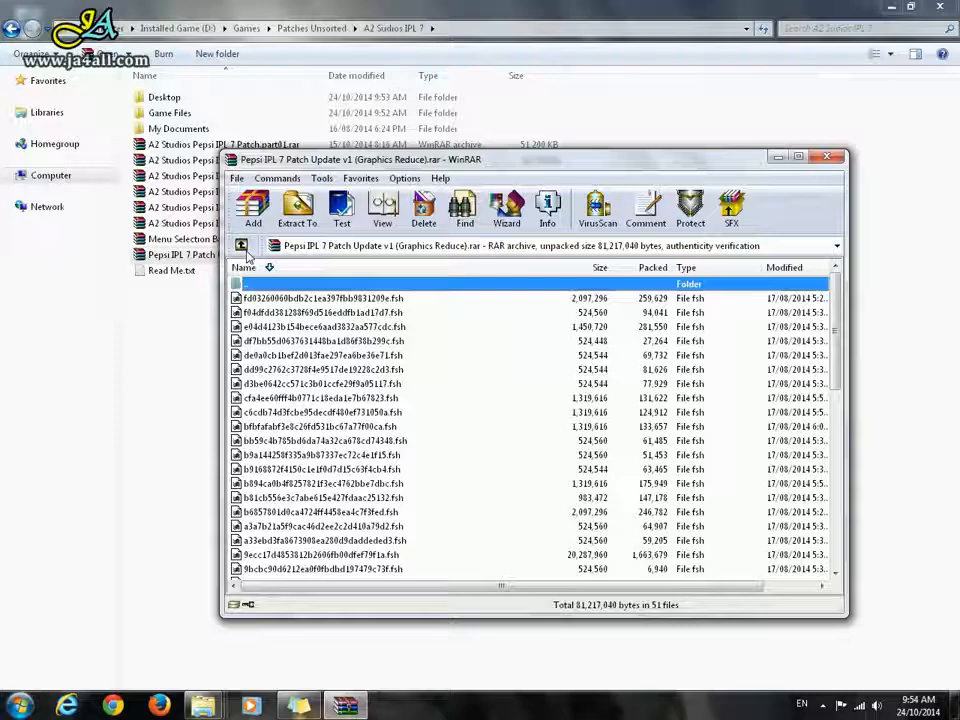
Step: Drag all 51 archive files into the EA Cricket 2007 folder window
click(420, 299)
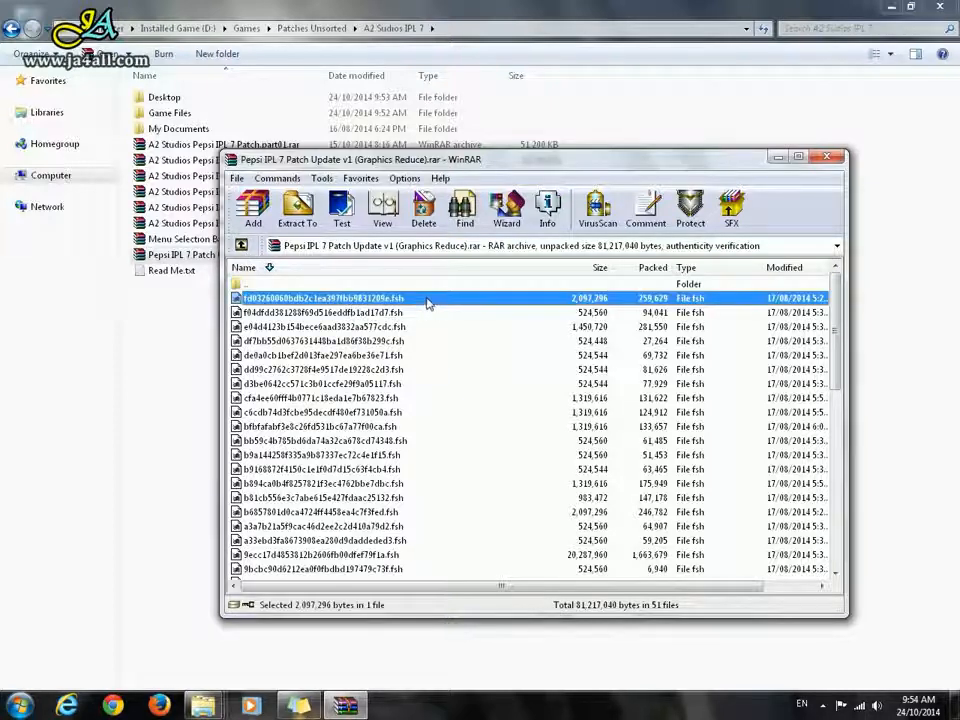
key(ctrl+a)
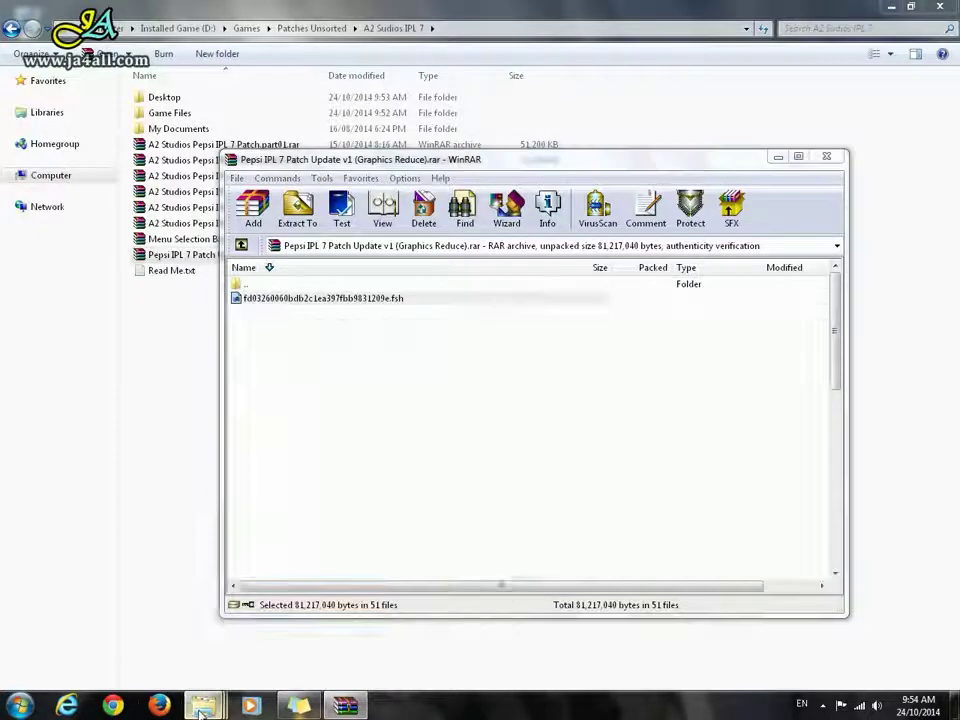
click(203, 705)
click(165, 600)
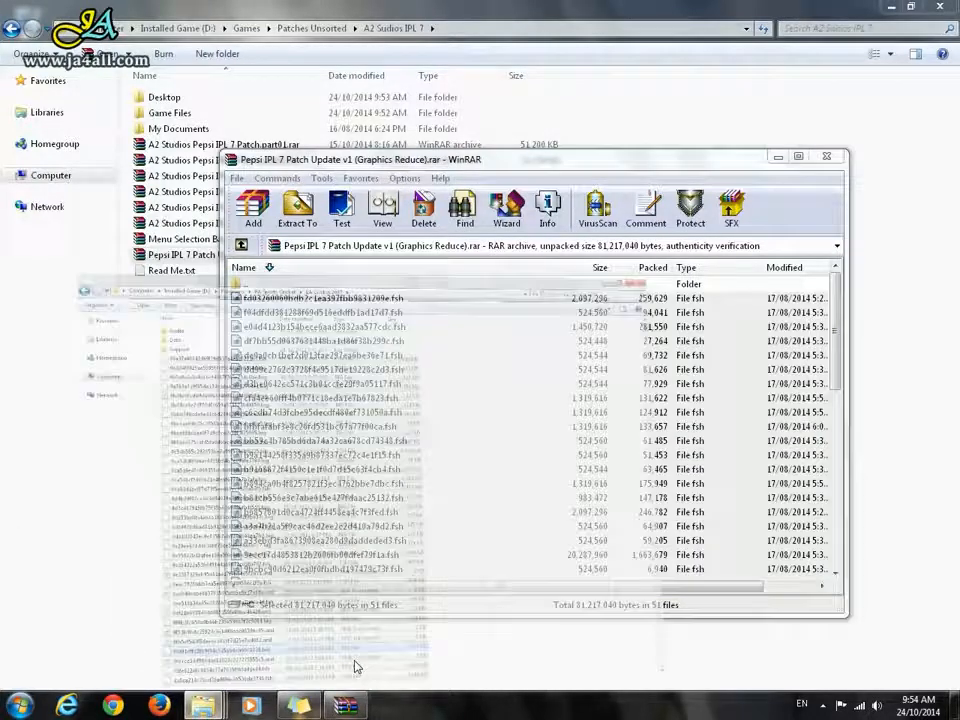
click(346, 705)
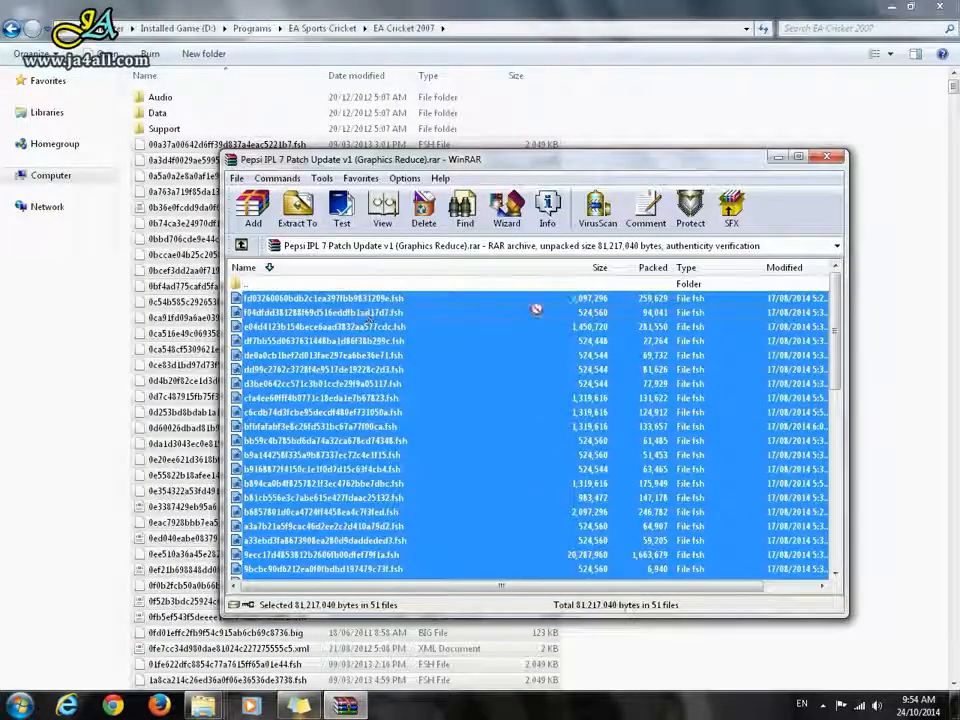
drag(800, 298, 896, 295)
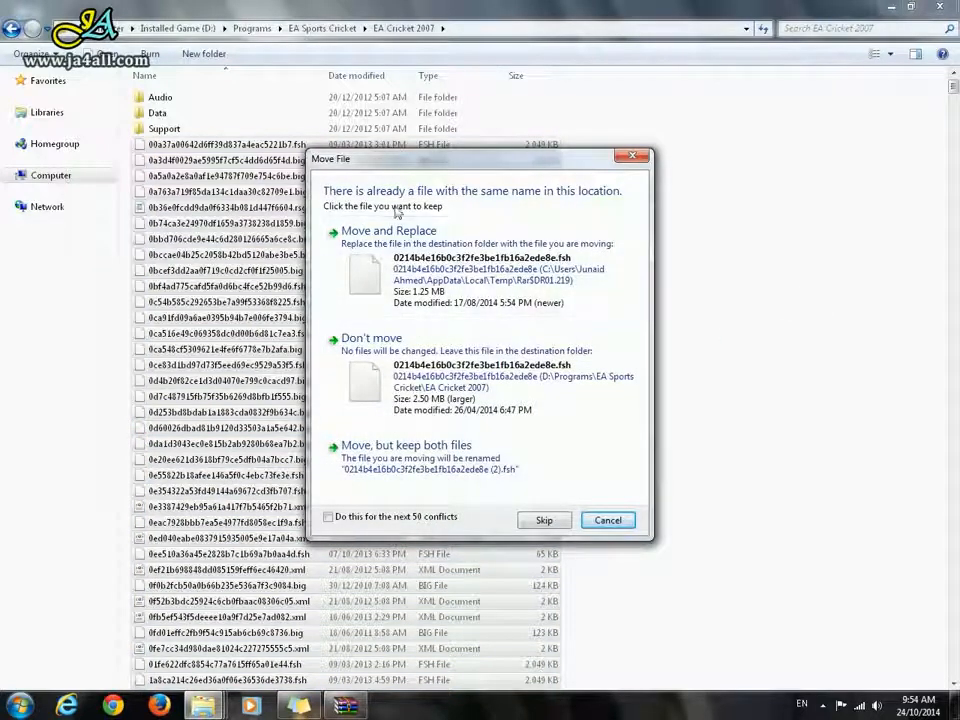
Step: Choose Move and Replace for all 51 conflicts, overwriting the existing files
click(329, 517)
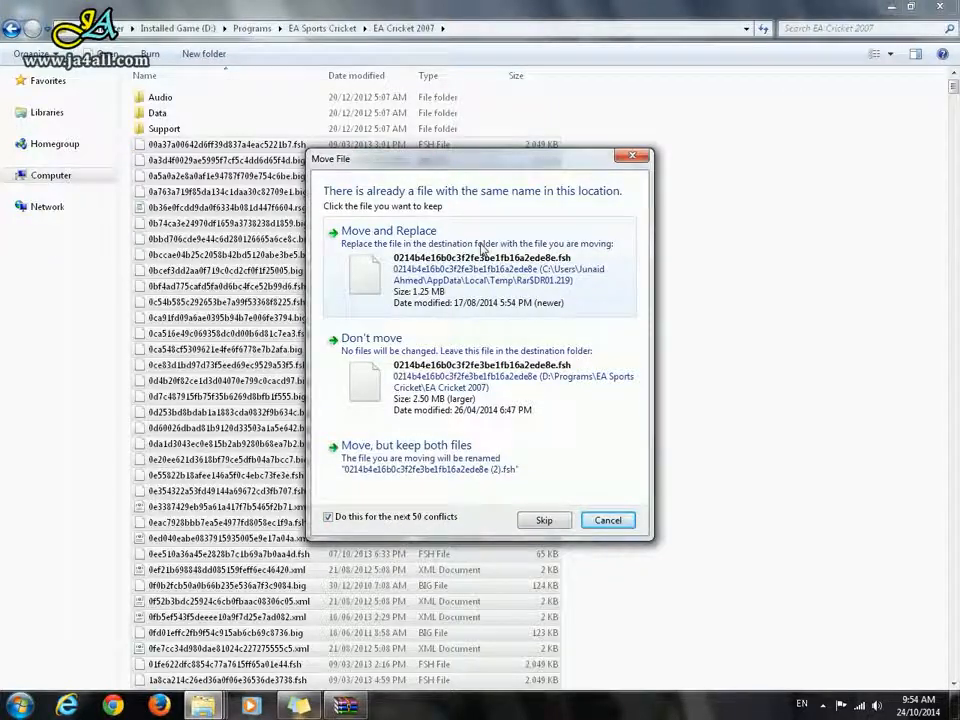
click(527, 244)
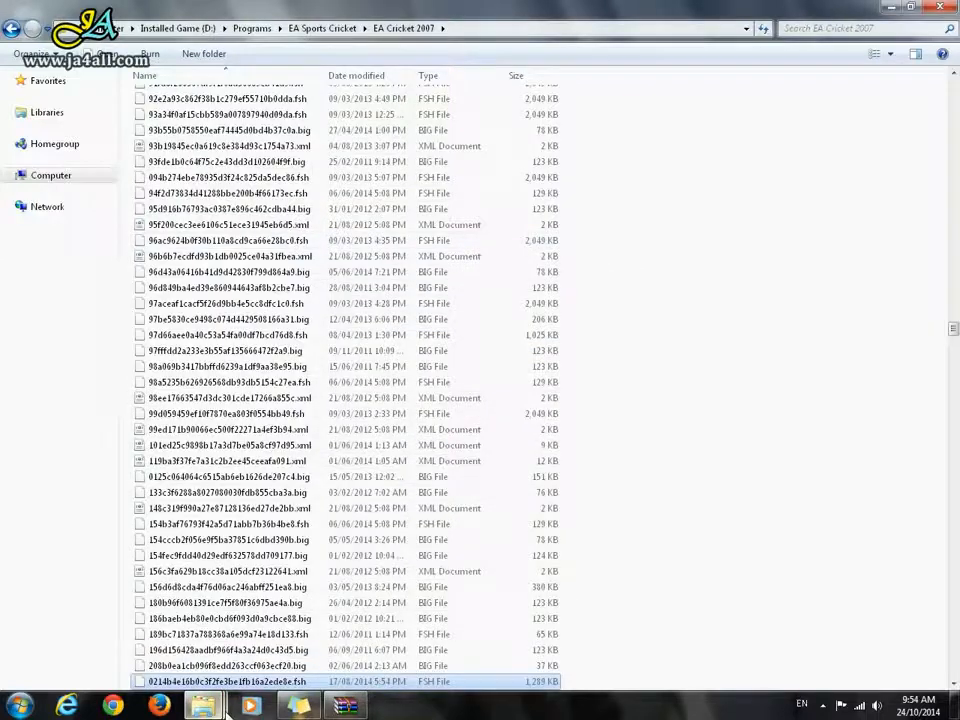
click(259, 610)
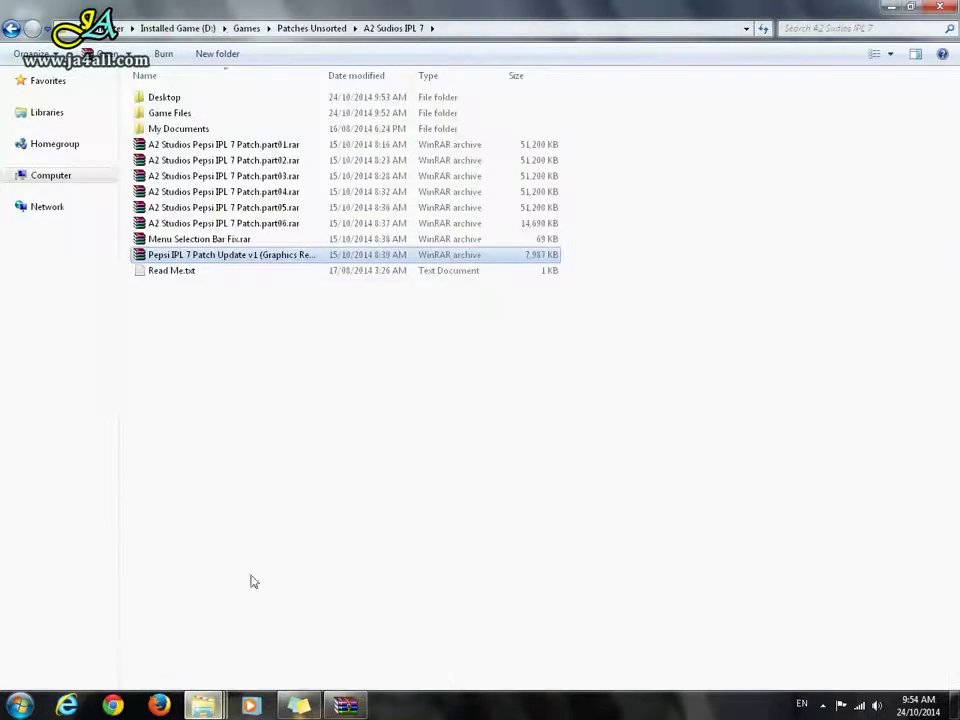
Step: Move the Menu Selection Bar Fix .fsh file into EA Cricket 2007, replacing the old one
double_click(200, 239)
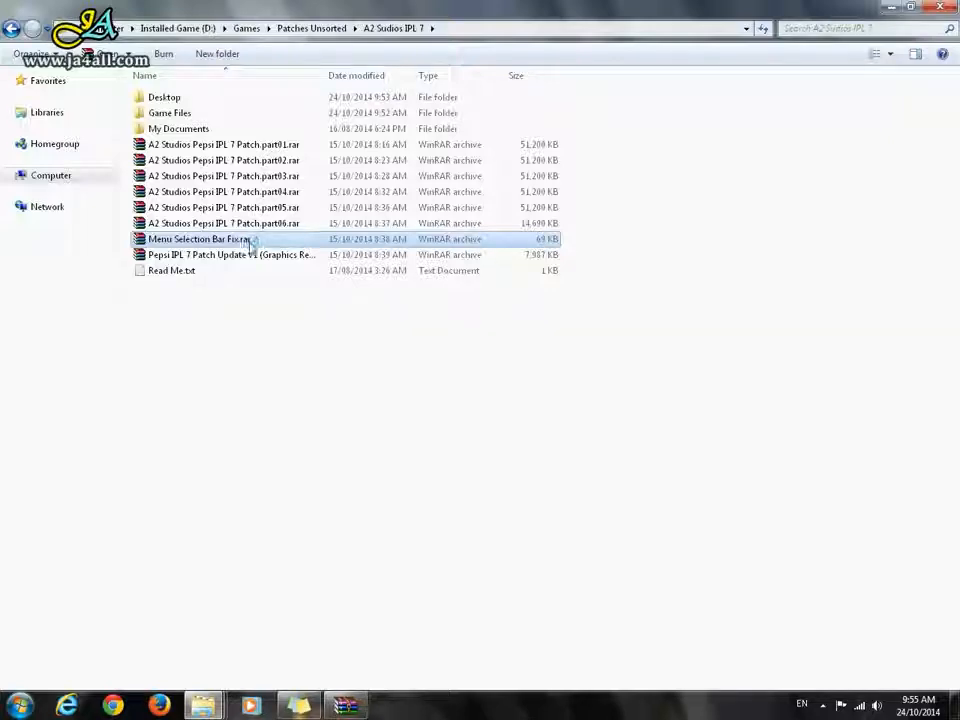
click(203, 706)
click(124, 612)
click(343, 706)
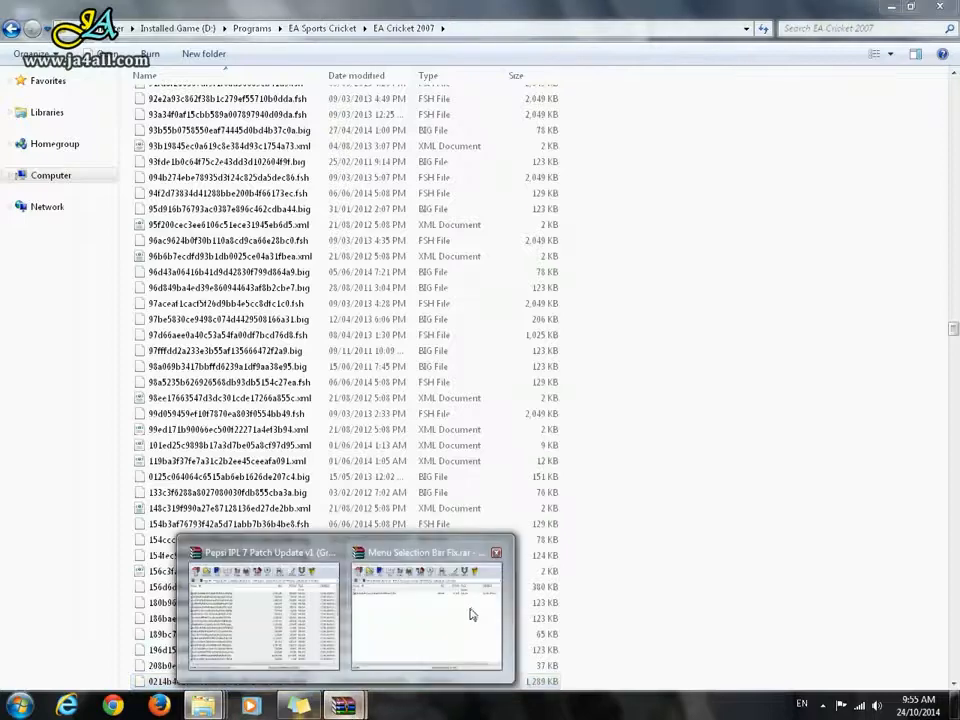
click(440, 610)
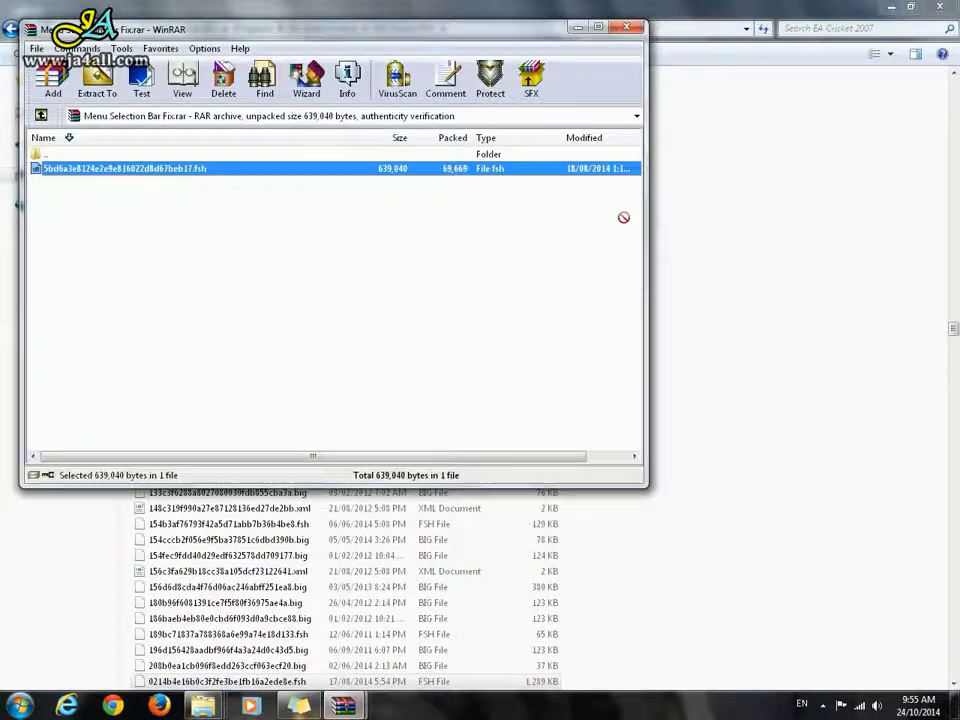
drag(138, 170, 852, 262)
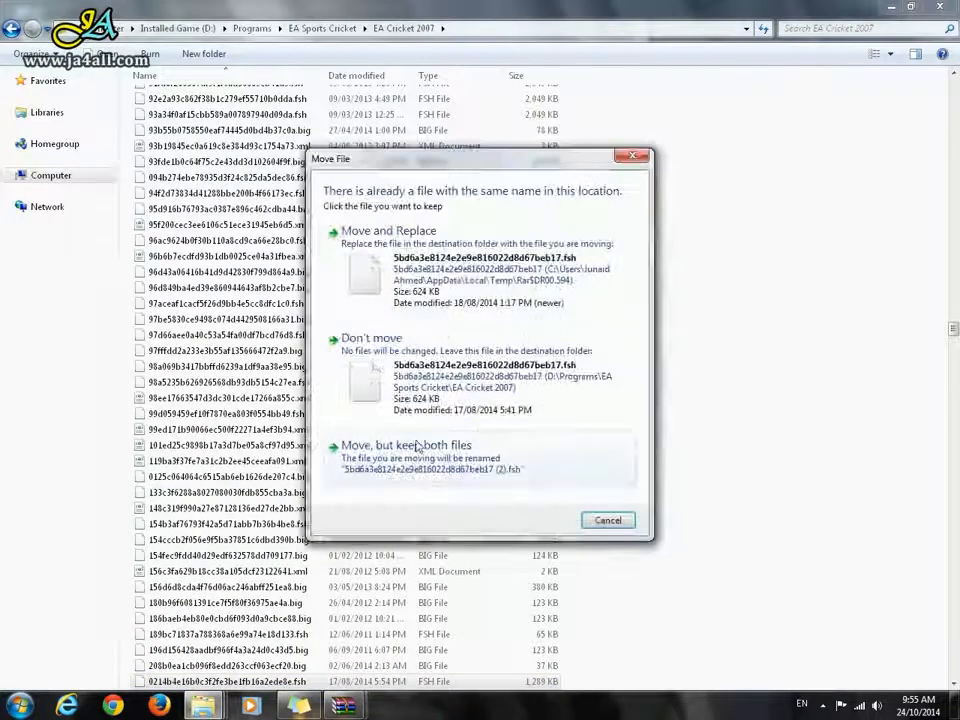
click(560, 235)
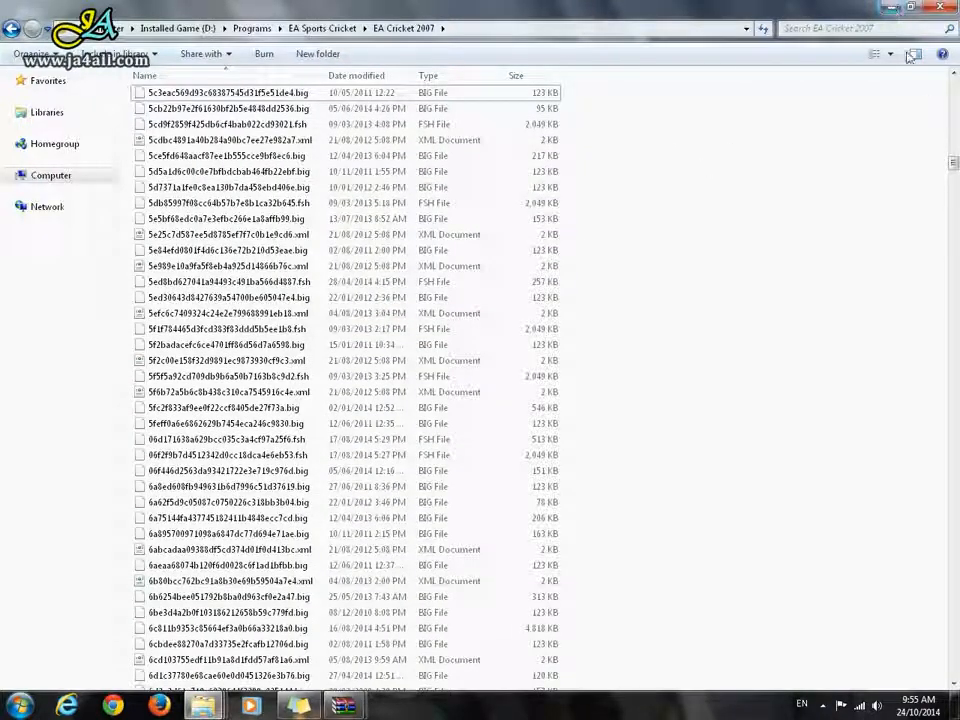
Step: Minimize the game folder and close both WinRAR archive windows
click(897, 8)
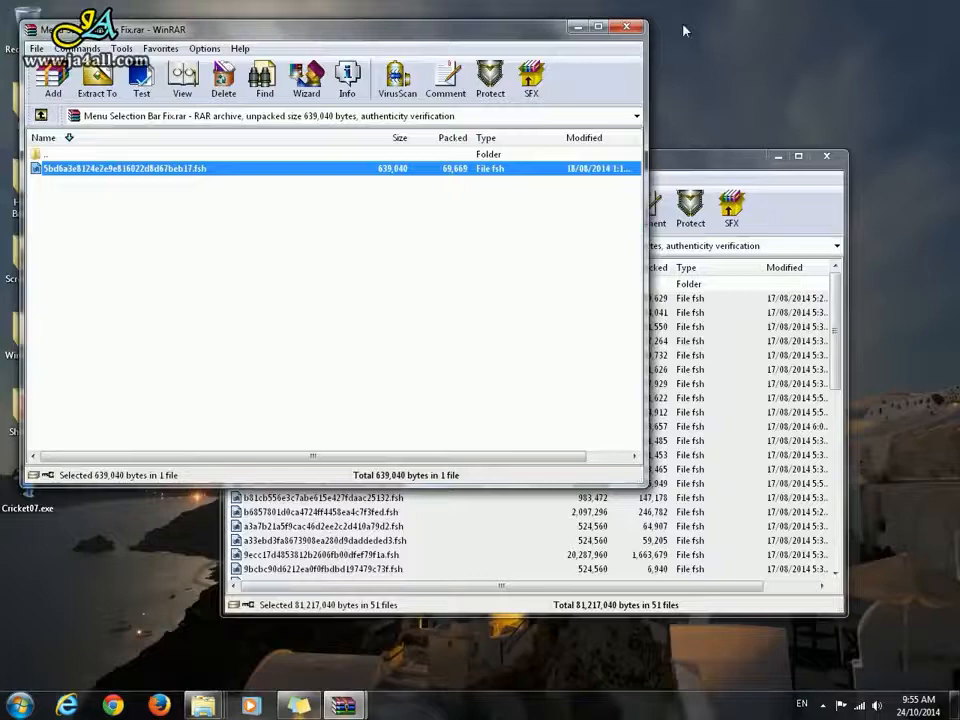
click(624, 27)
click(780, 155)
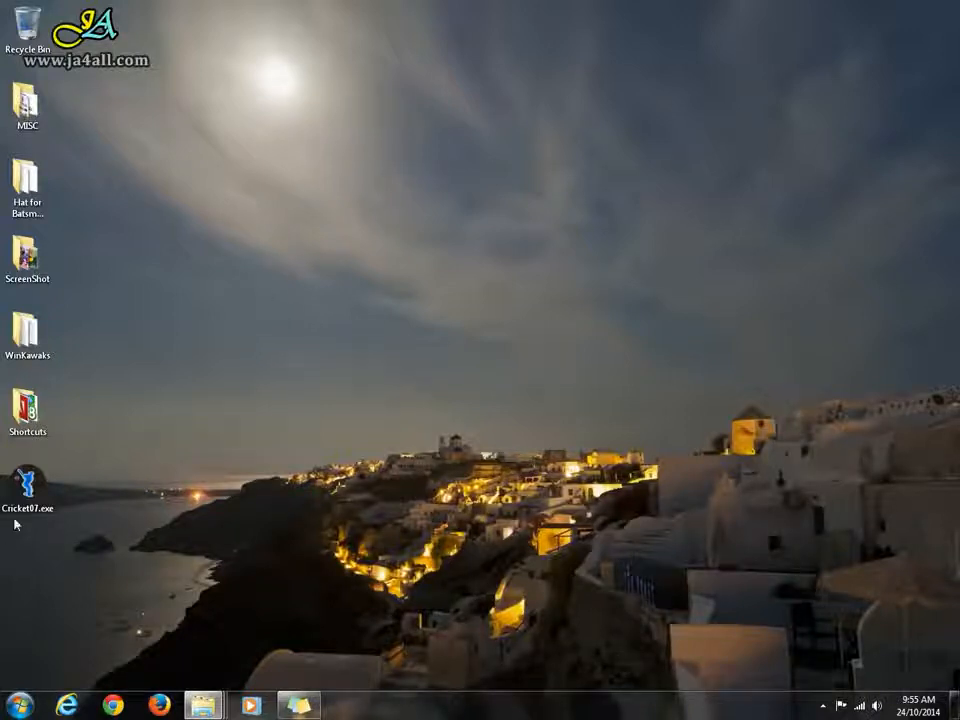
Step: Launch Cricket07.exe from the desktop to bring up its Browse for Folder dialog
click(30, 490)
double_click(30, 490)
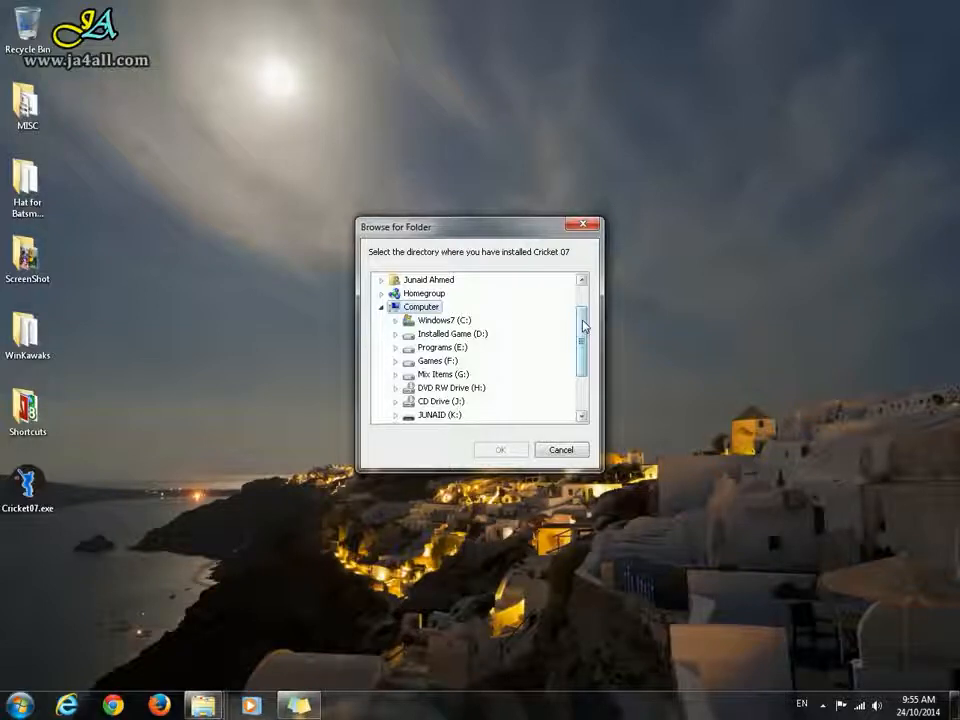
Step: Select D:\Programs\EA Sports Cricket\EA Cricket 2007 as the game's install directory
double_click(450, 334)
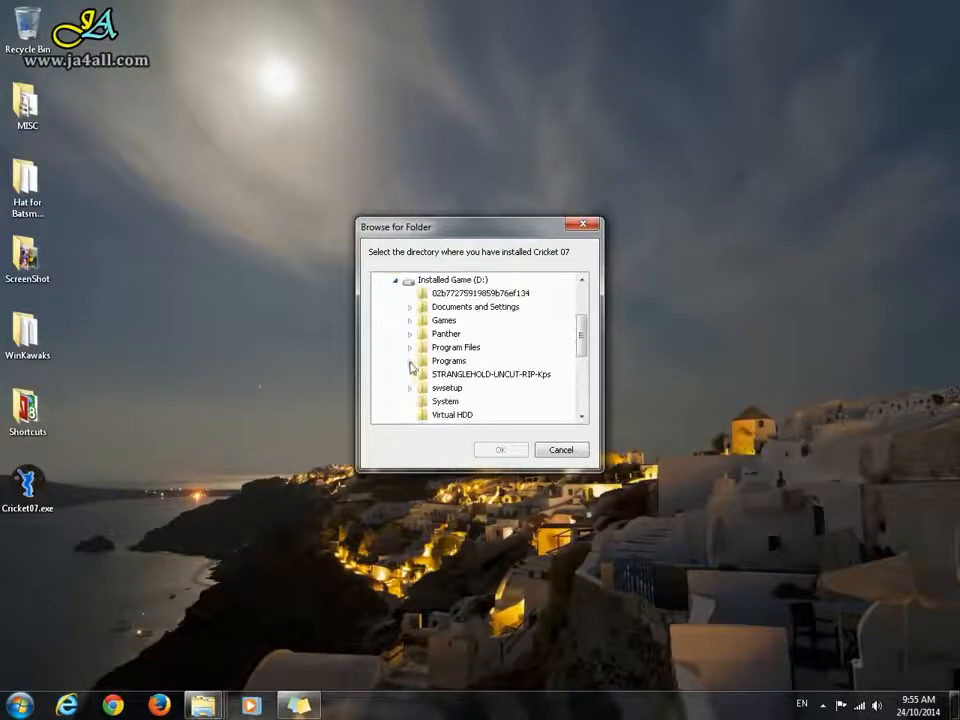
click(410, 361)
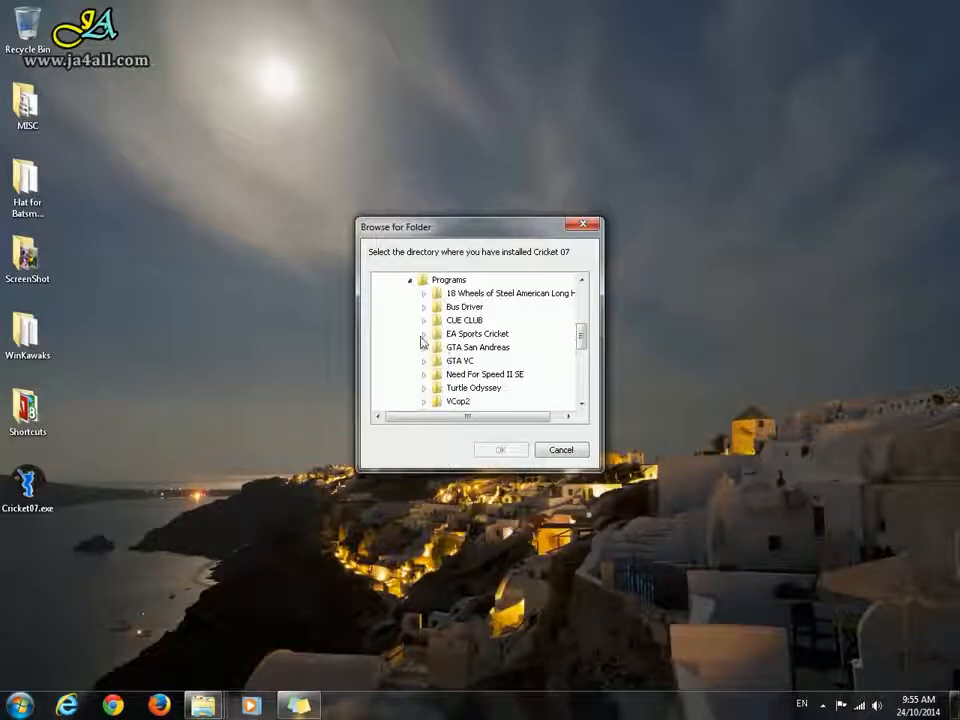
click(424, 334)
click(488, 347)
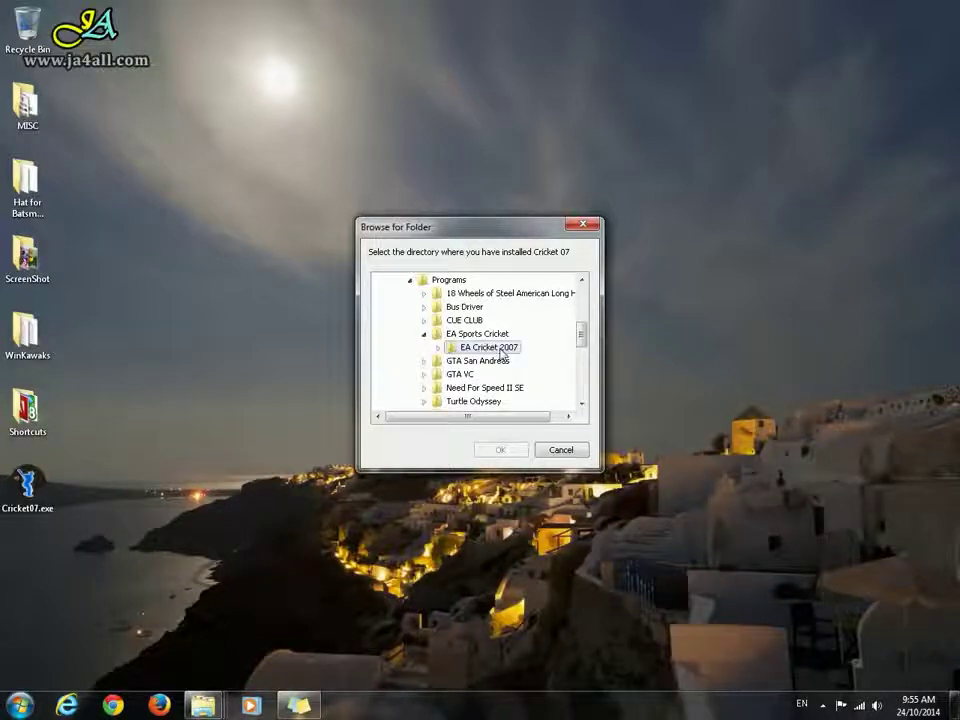
click(438, 347)
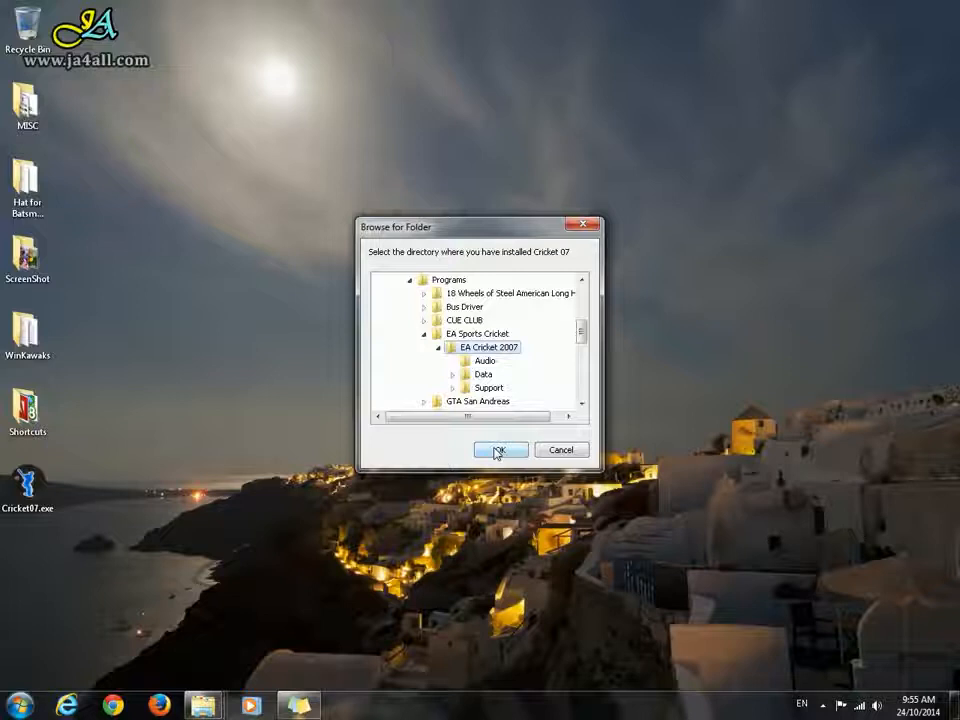